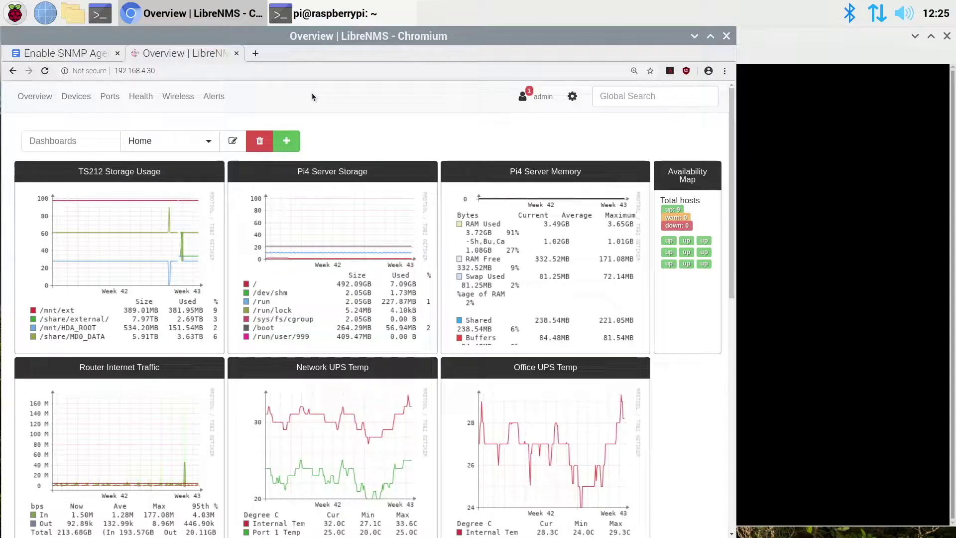
- Show the 'Enable SNMP Agent for the Raspberry Pi' Google Docs guide beside the empty terminal
click(781, 36)
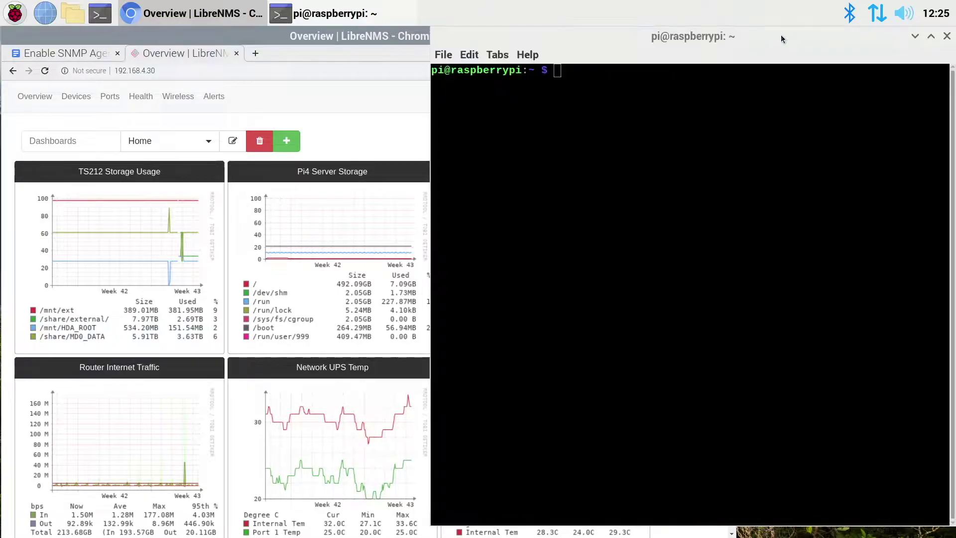
click(136, 52)
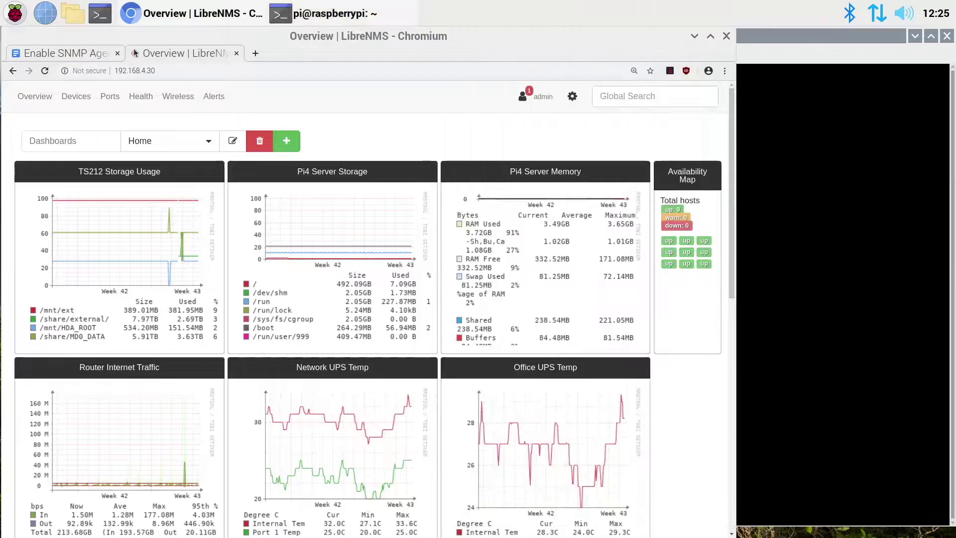
key(ctrl+Tab)
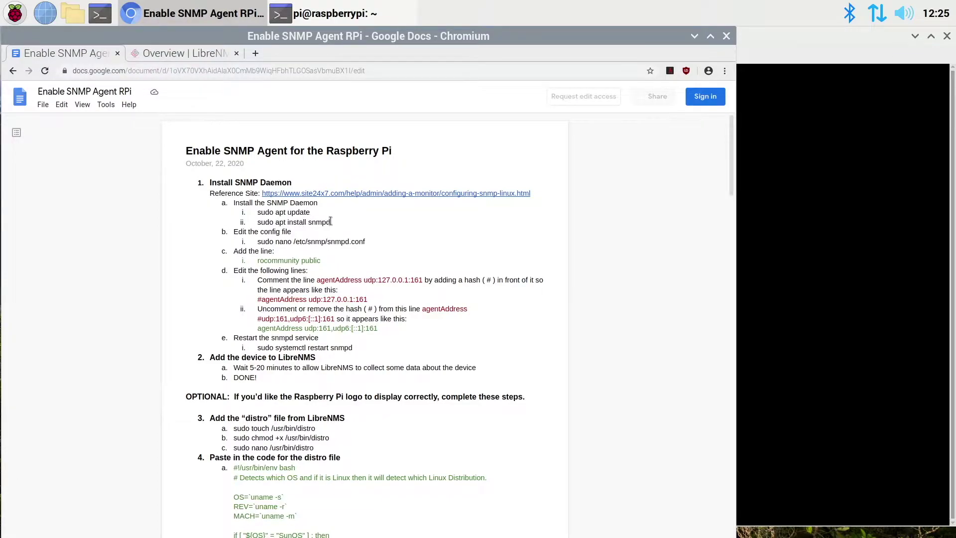
click(763, 37)
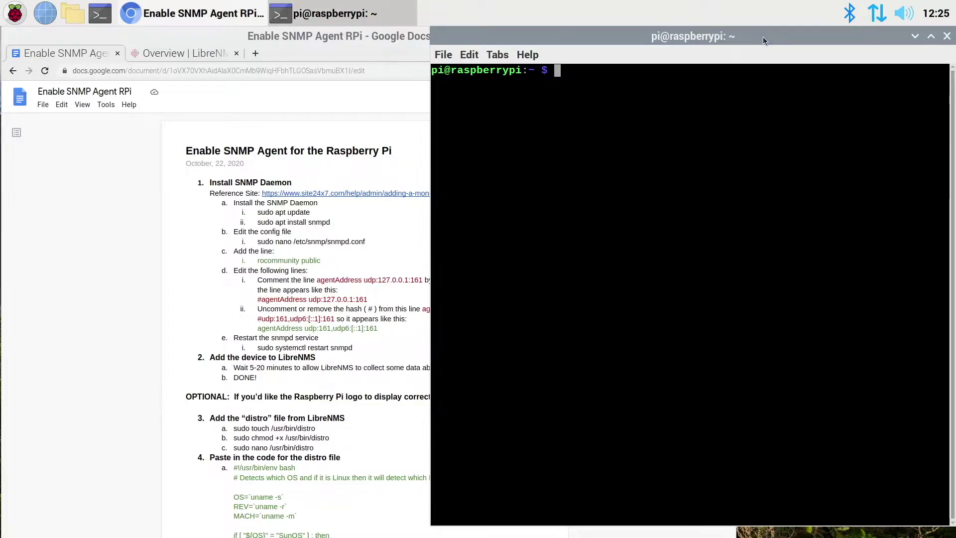
- Run sudo apt update, then sudo apt install snmpd, answering Y to install
text(sudo apt update)
key(Return)
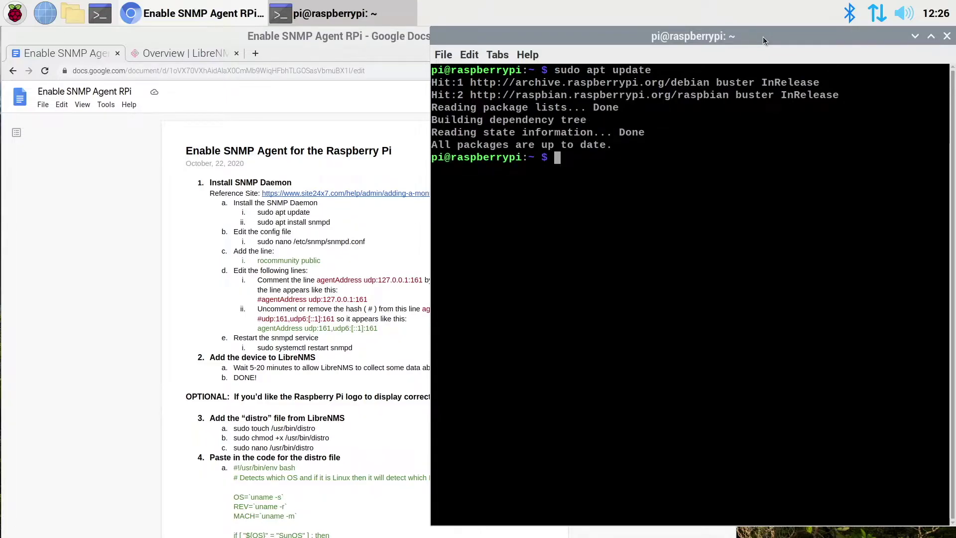
text(sudo apt install snmpd)
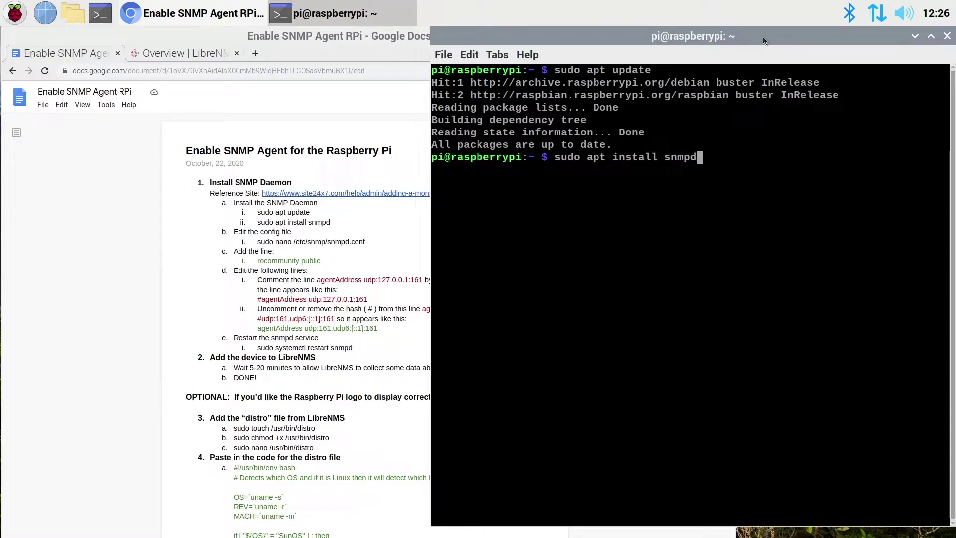
key(Return)
text(Y)
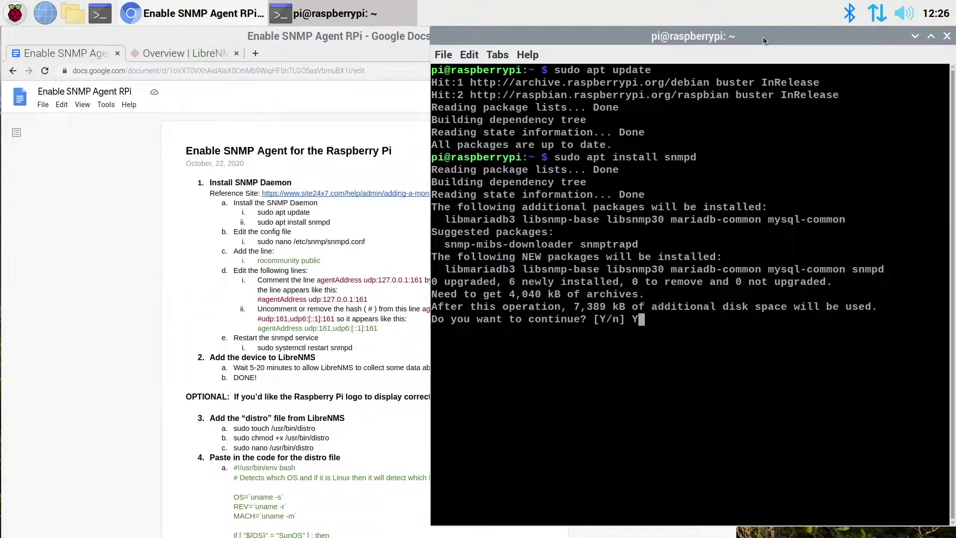
key(Return)
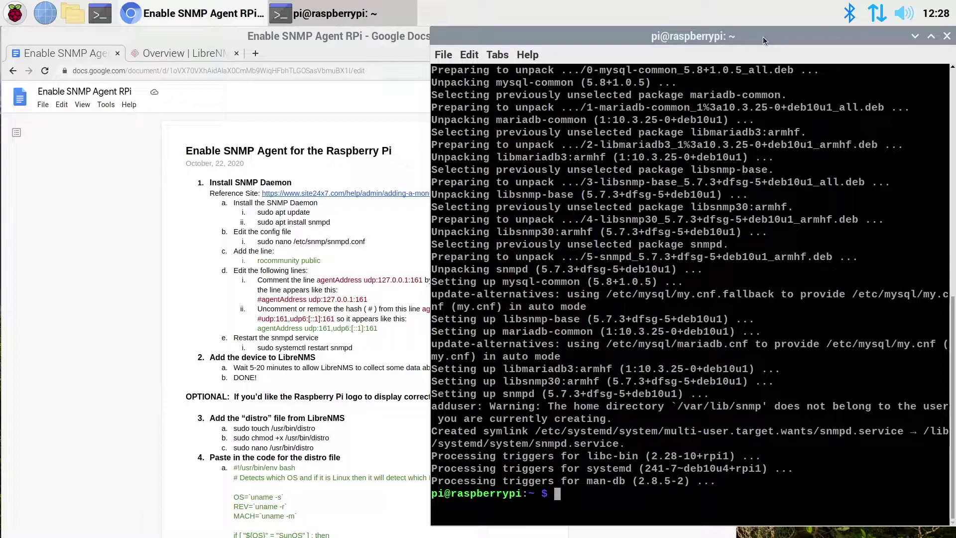
- Open /etc/snmp/snmpd.conf in nano and paste 'rocommunity public' copied from the guide
text(sudo nano /etc/snmp/snmpd.conf)
key(Return)
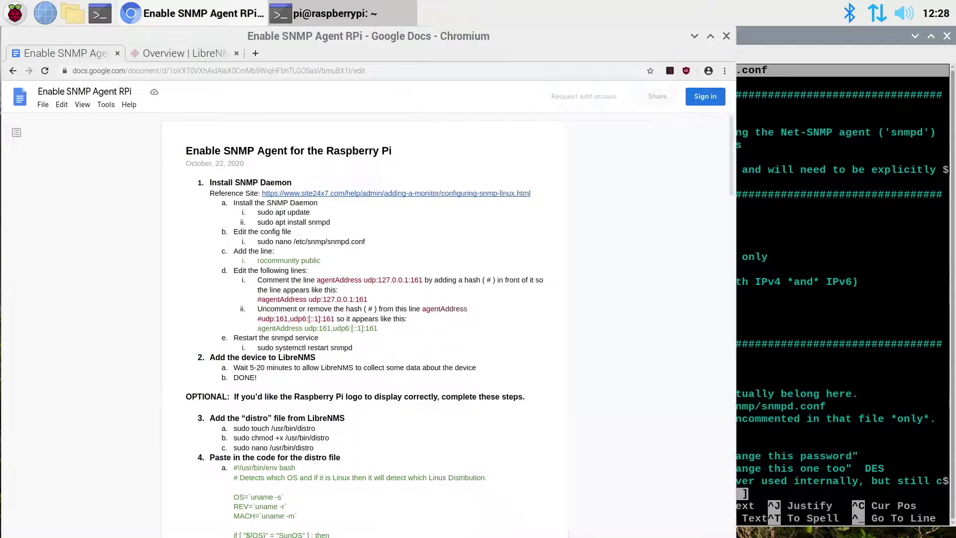
click(259, 259)
triple_click(315, 258)
drag(309, 259, 244, 261)
key(ctrl+c)
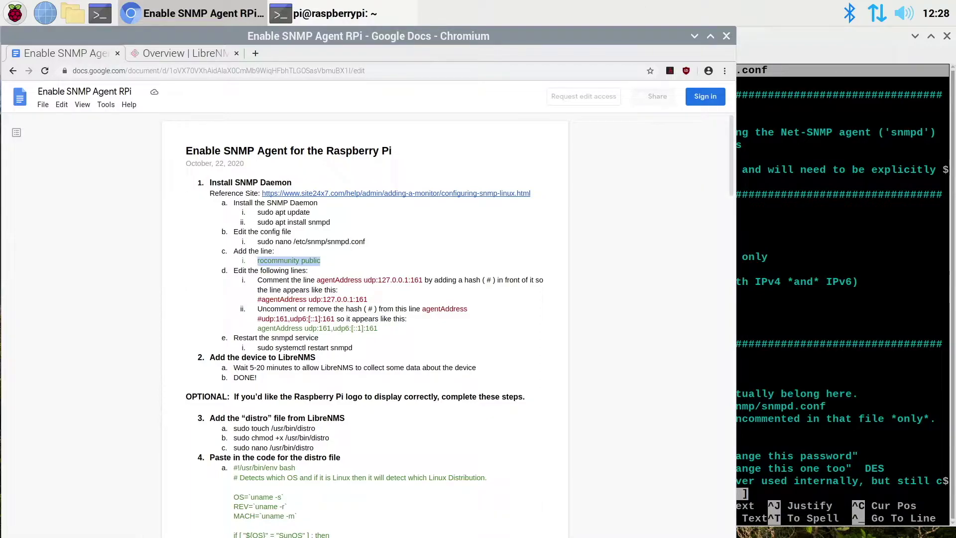
click(738, 86)
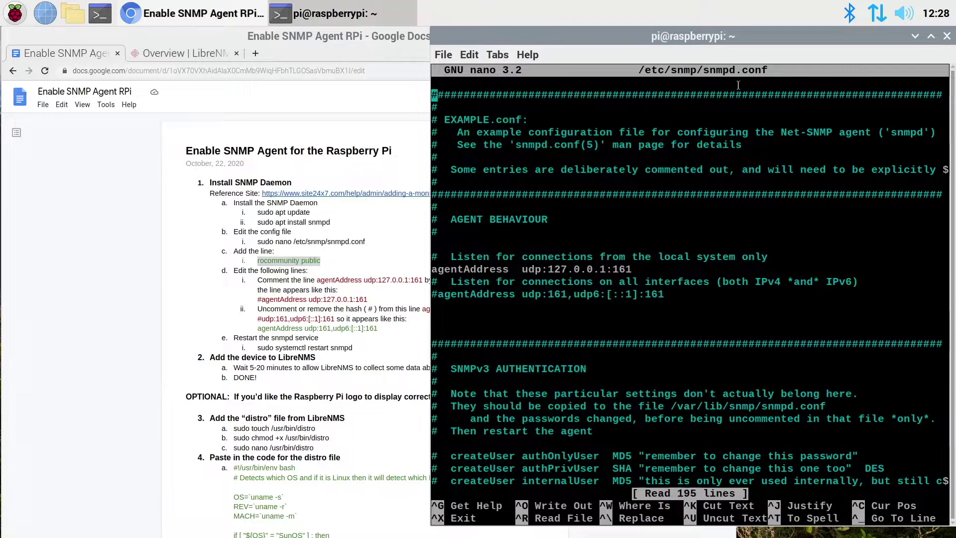
key(Down)
key(Down)
key(Down)
key(Down)
key(Down)
key(Down)
key(Down)
key(Down)
key(Down)
key(Down)
key(Down)
key(Down)
key(Down)
key(Down)
key(Down)
key(Down)
key(Down)
key(Down)
right_click(462, 319)
click(506, 161)
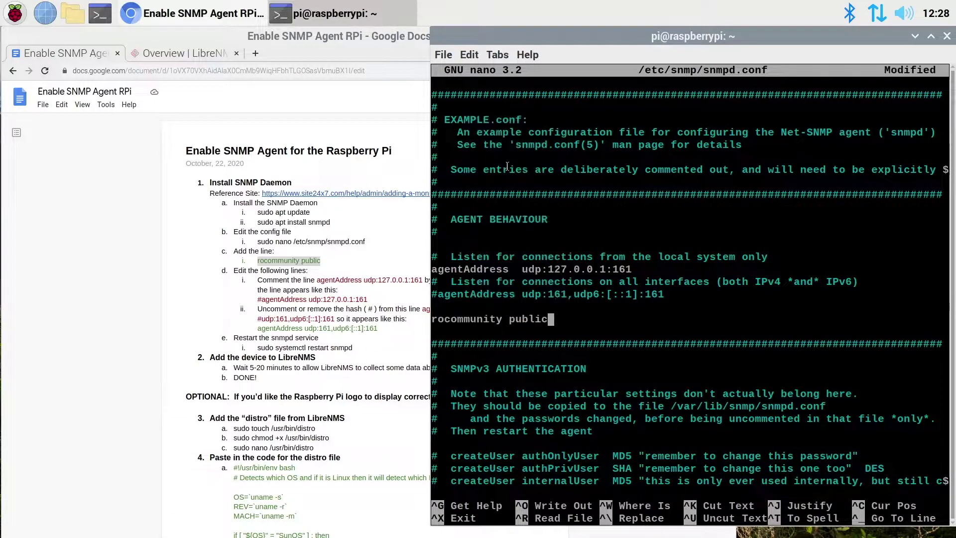
- Comment out agentAddress udp:127.0.0.1:161, uncomment the udp:161 line, and save with Y
click(284, 271)
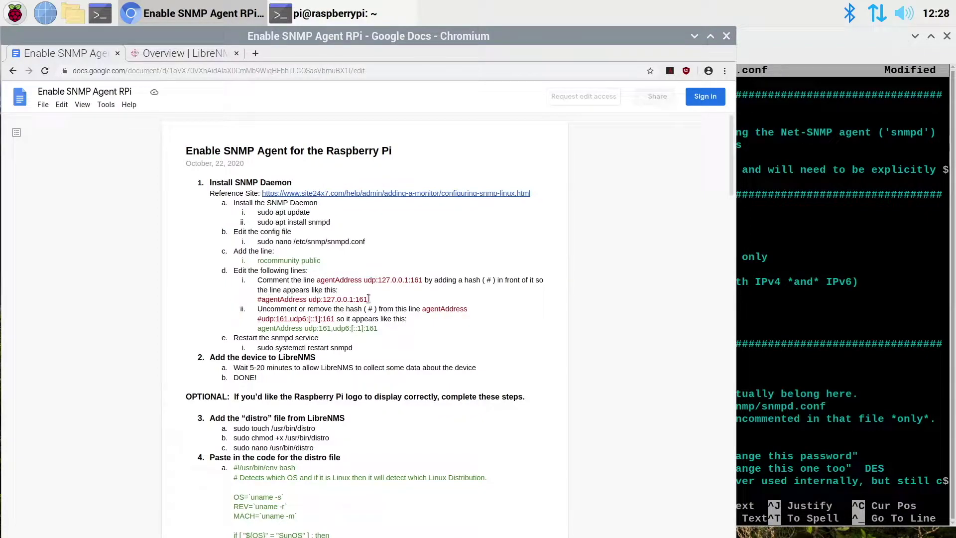
click(791, 50)
key(Up)
key(Up)
key(Up)
key(Up)
key(Left)
key(Left)
key(Left)
key(Left)
key(Left)
key(Left)
key(Left)
key(Left)
key(Left)
key(Left)
key(Left)
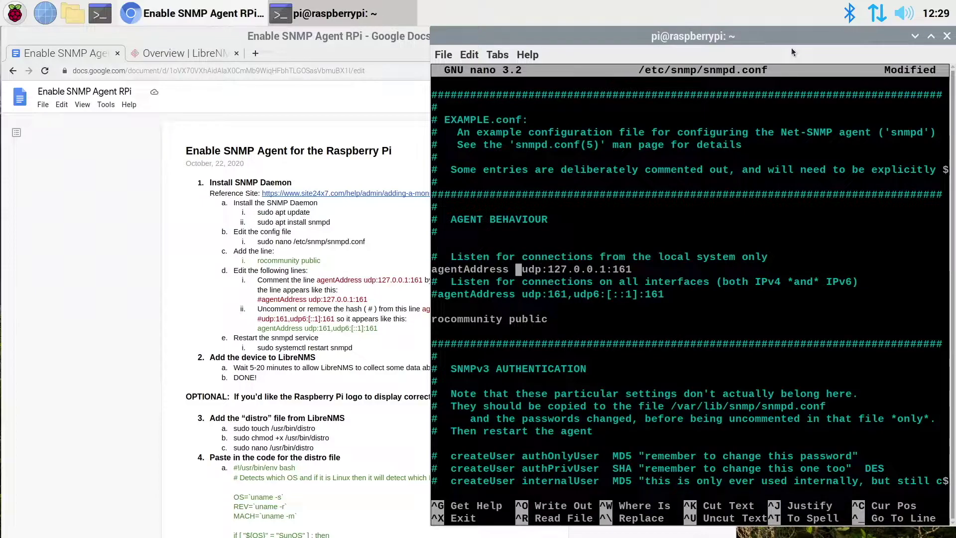
key(Left)
key(Left)
key(Left)
key(Left)
key(Left)
key(Left)
key(Left)
text(#)
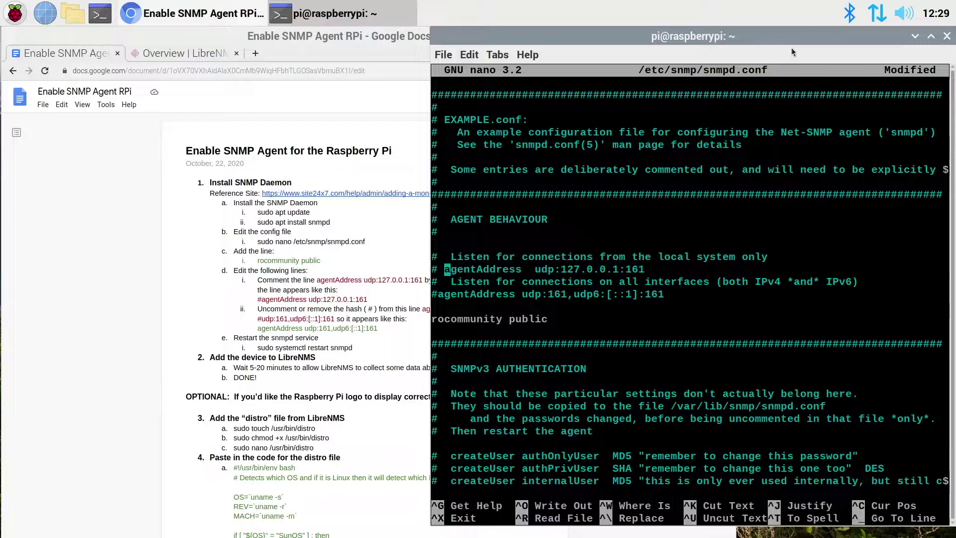
key(Down)
key(Down)
key(BackSpace)
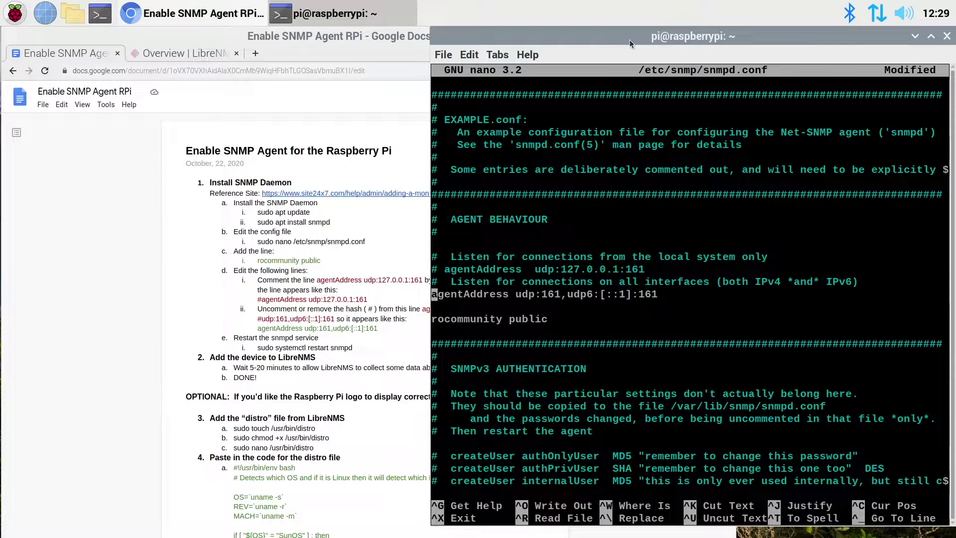
key(ctrl+x)
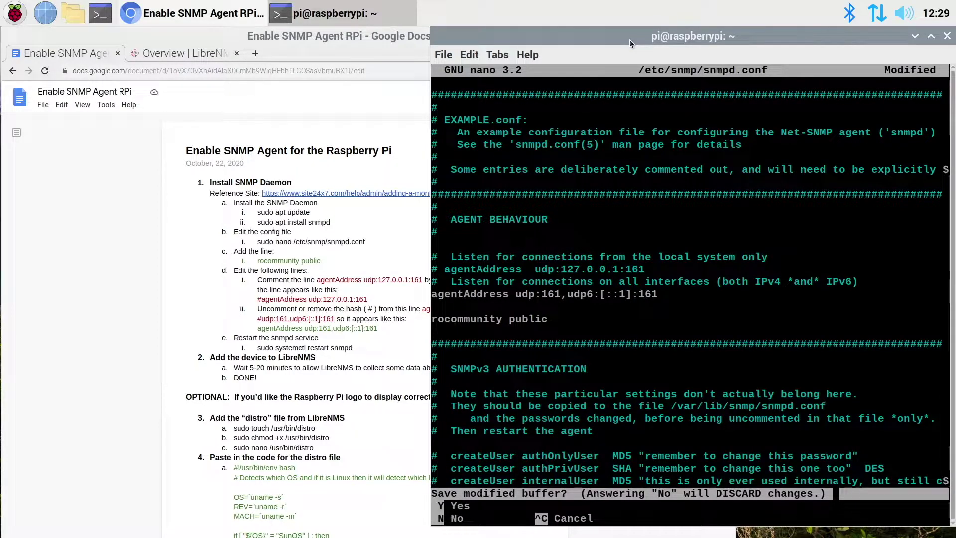
key(y)
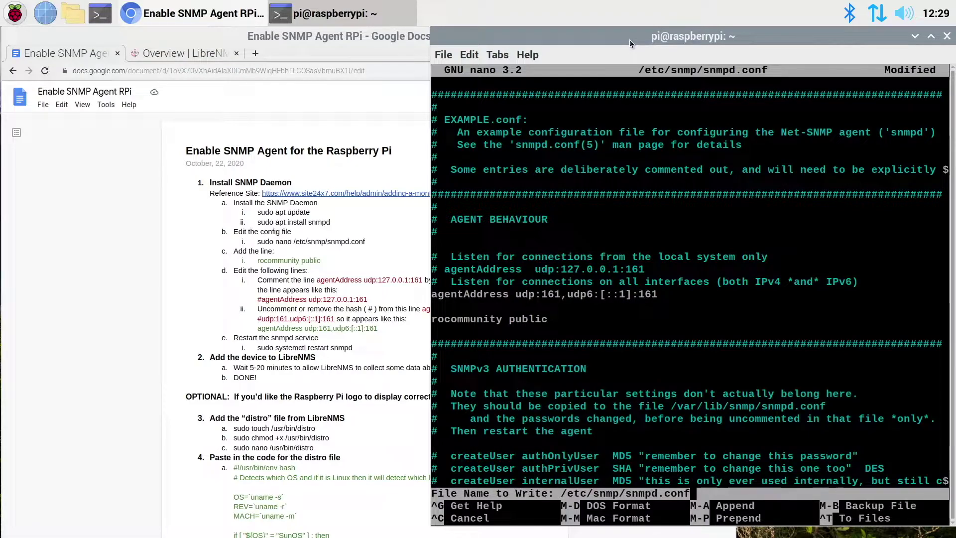
- Finish saving snmpd.conf and restart the service with sudo systemctl restart snmpd
key(Return)
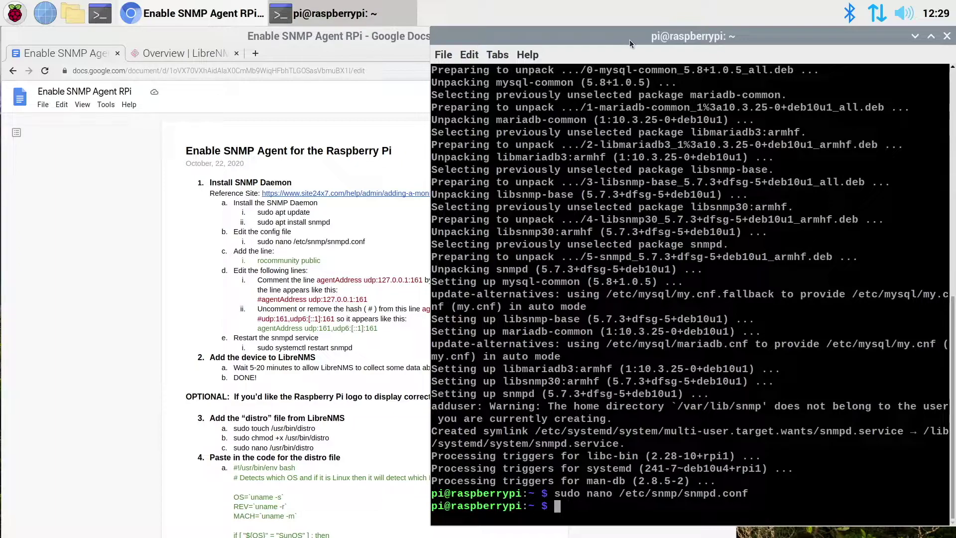
text(sudo systemc)
key(BackSpace)
key(BackSpace)
key(BackSpace)
key(BackSpace)
text(tem)
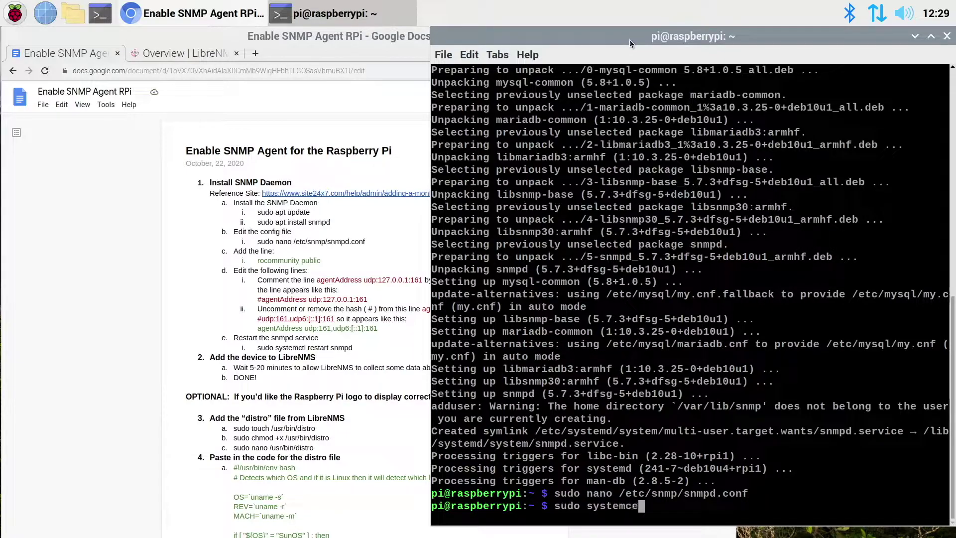
key(BackSpace)
text(tl restart snmpd)
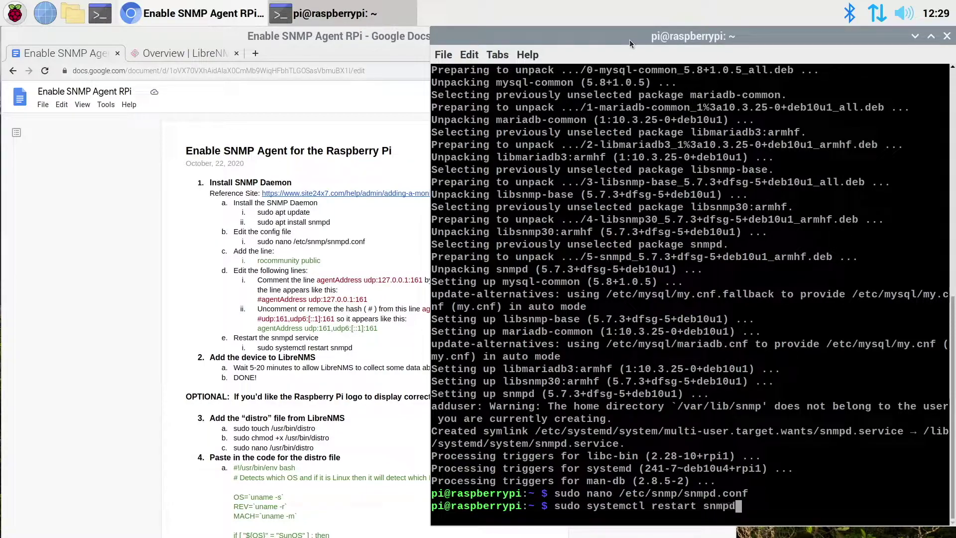
key(Return)
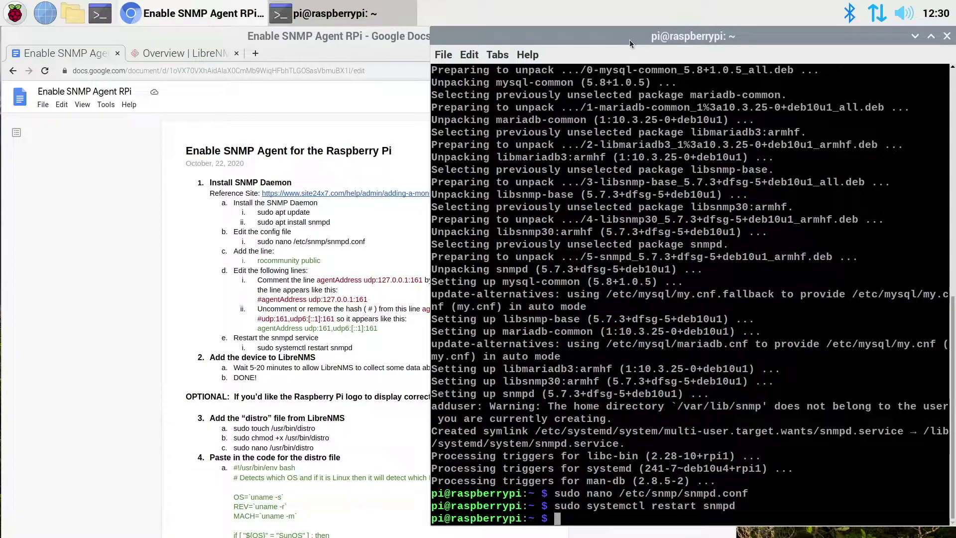
- Confirm snmpd is active (running), then run ifconfig to show eth0 at 192.168.4.176
text(sudo syste)
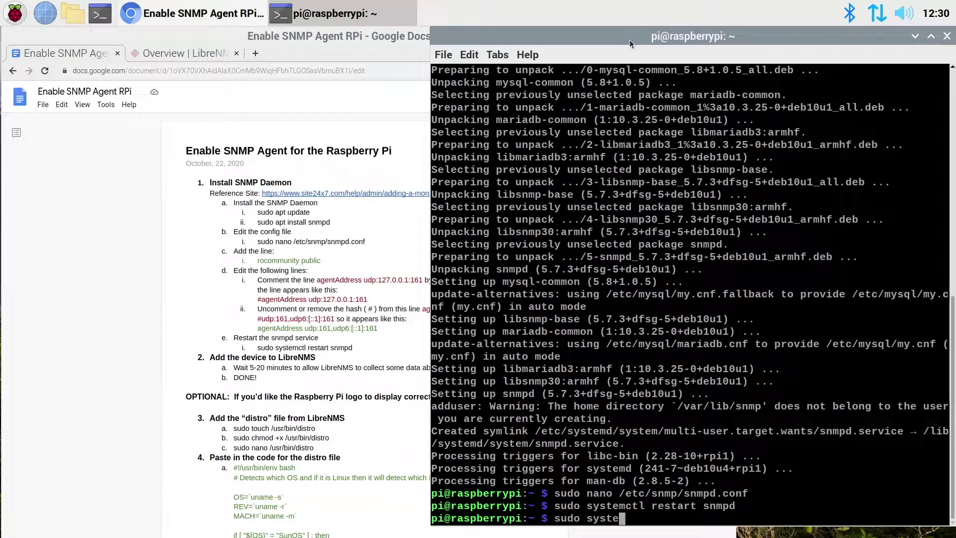
text(ms)
text(tl )
text(status snmpd)
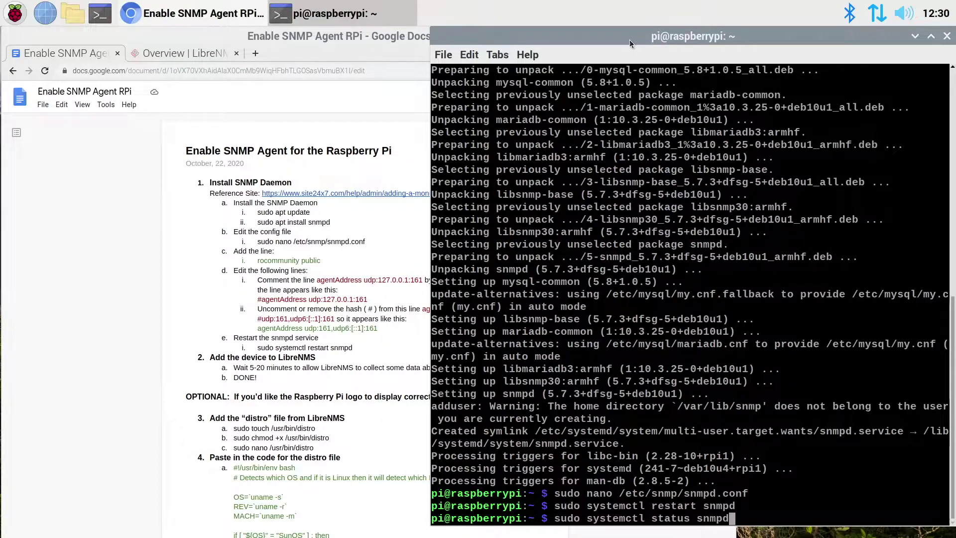
key(Return)
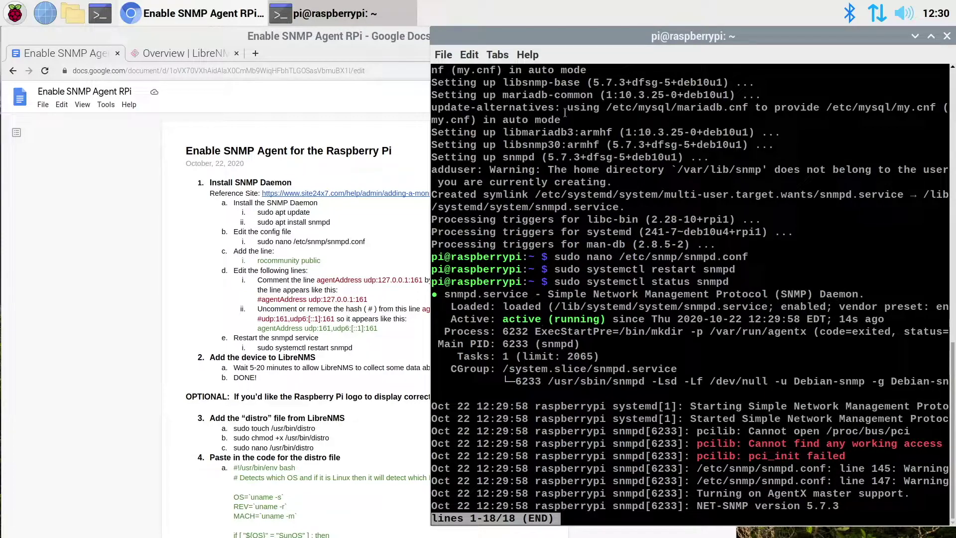
key(q)
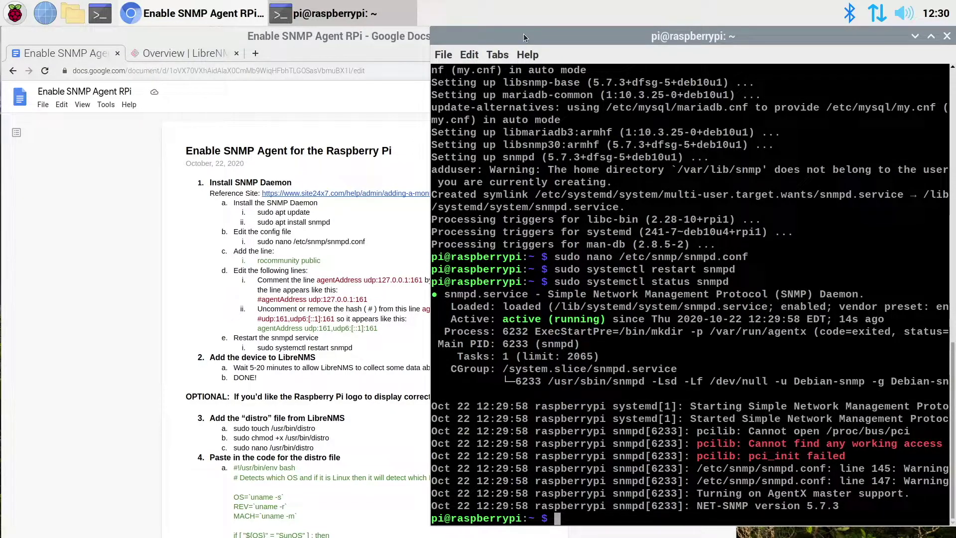
text(ifconfig)
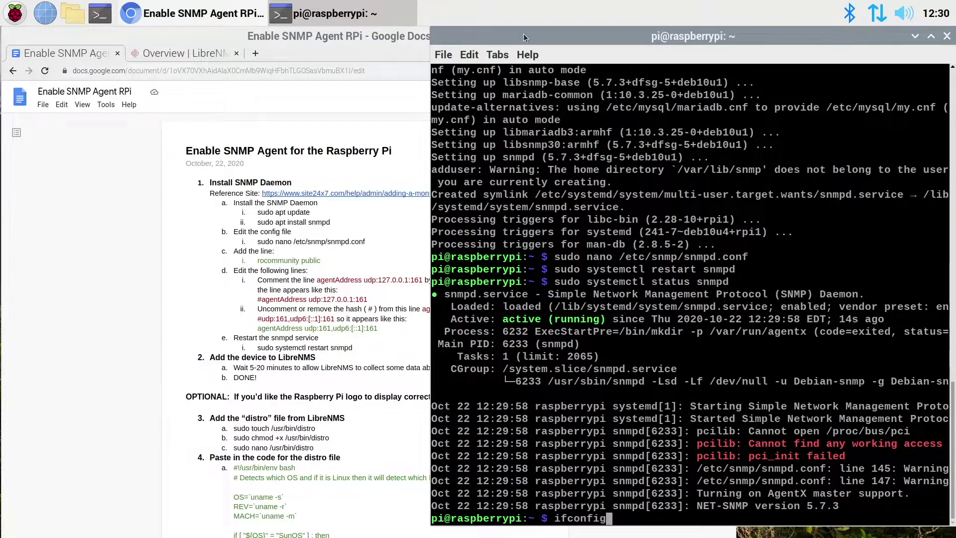
key(Return)
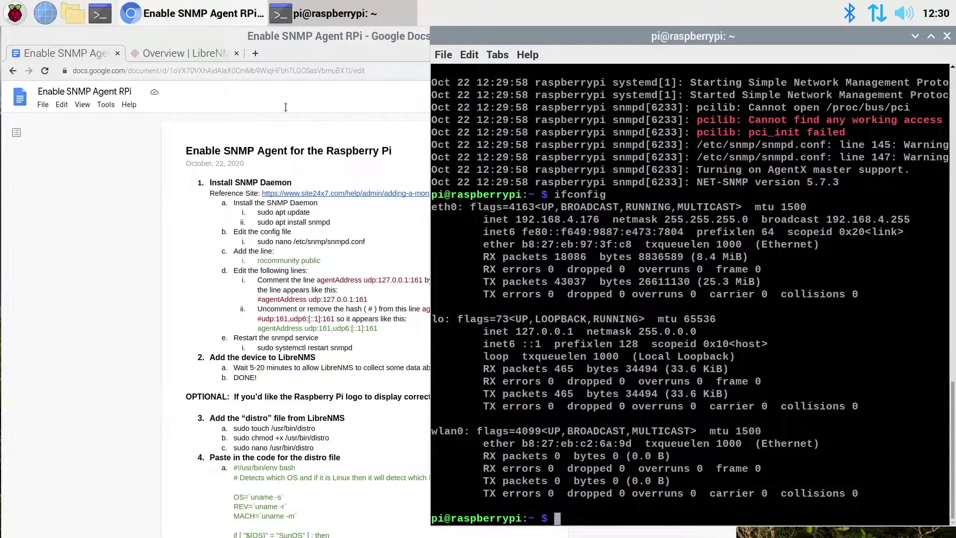
- Add device 192.168.4.176 with SNMP community public and open its overview page
click(201, 53)
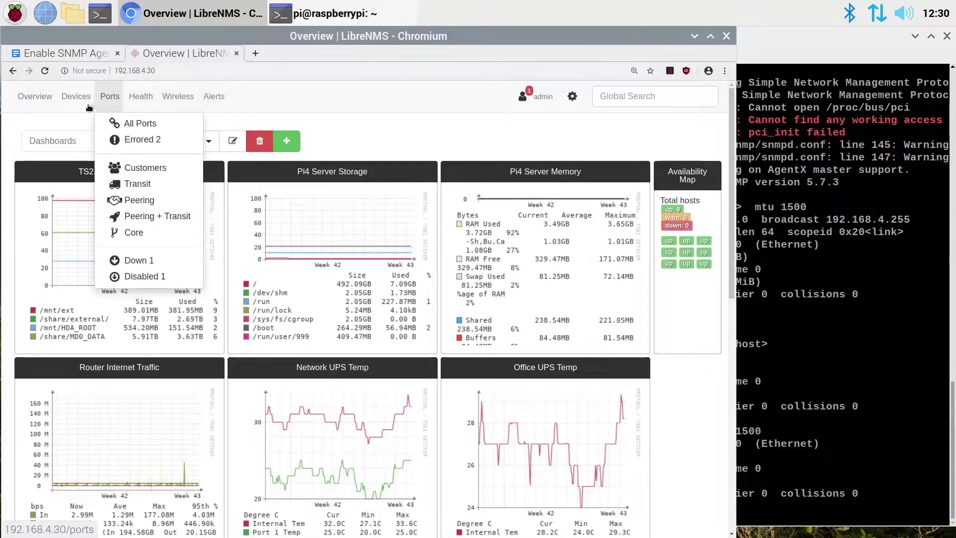
mouse_move(80, 102)
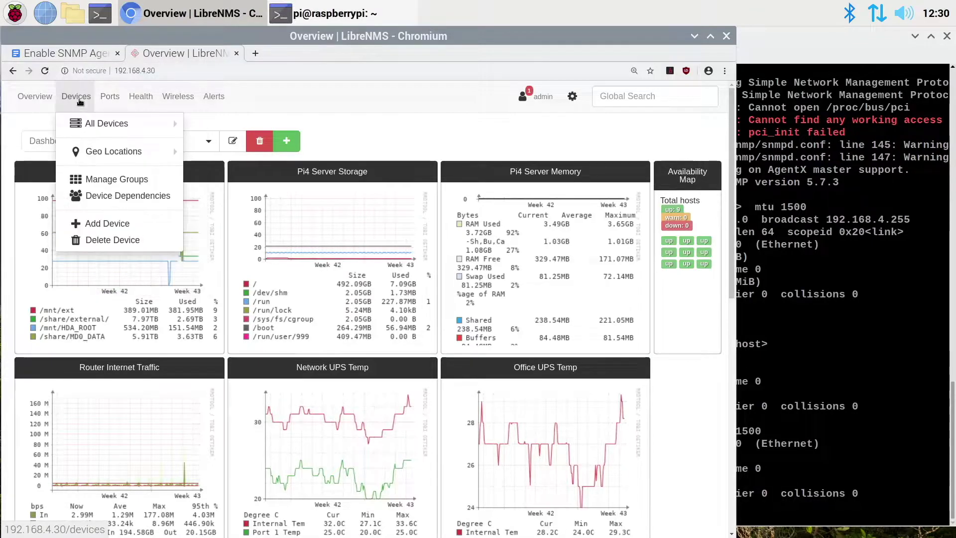
click(115, 227)
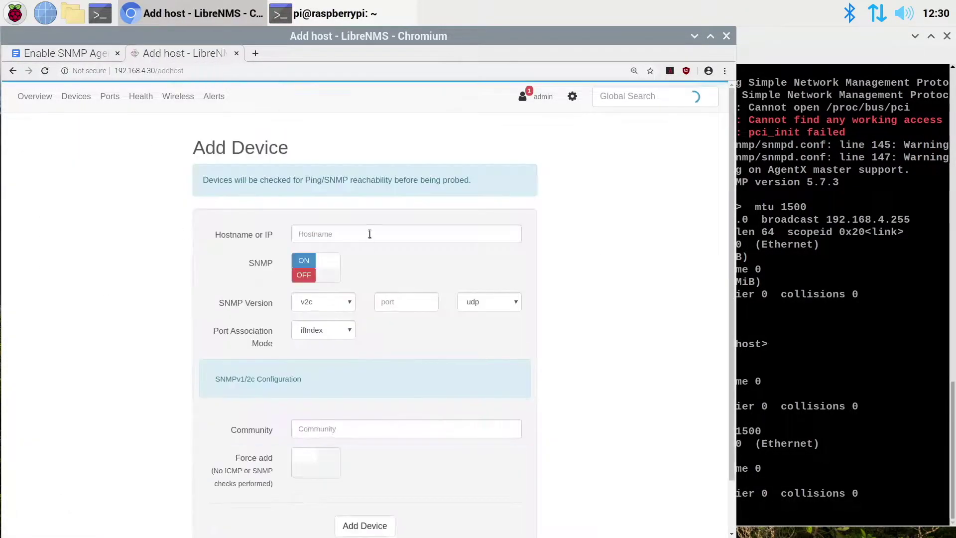
click(371, 234)
text(192.1)
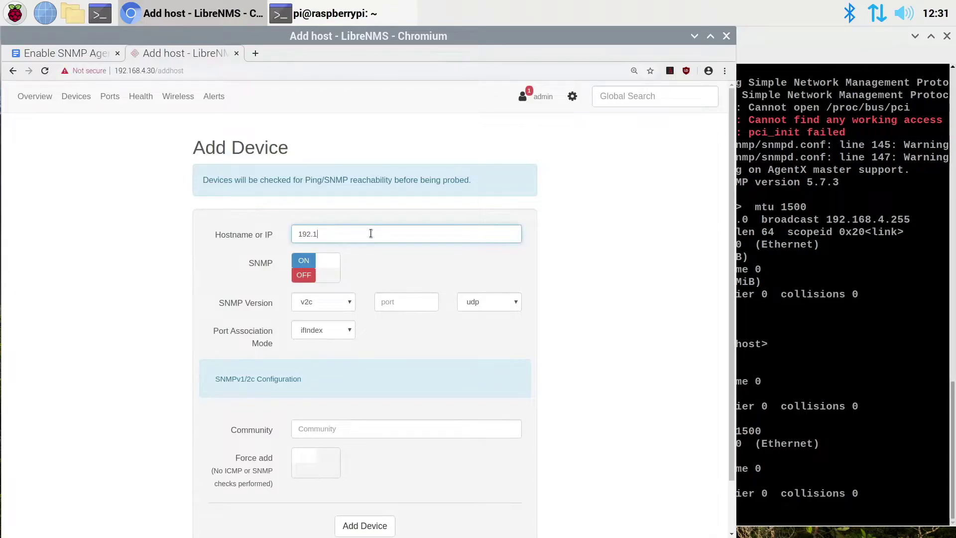
text(68.4.176)
click(362, 425)
text(public)
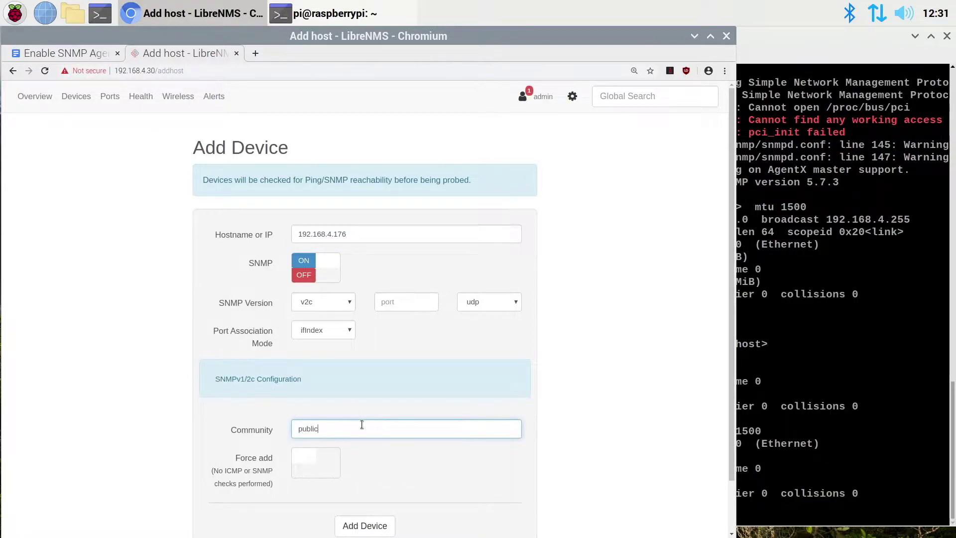
click(365, 526)
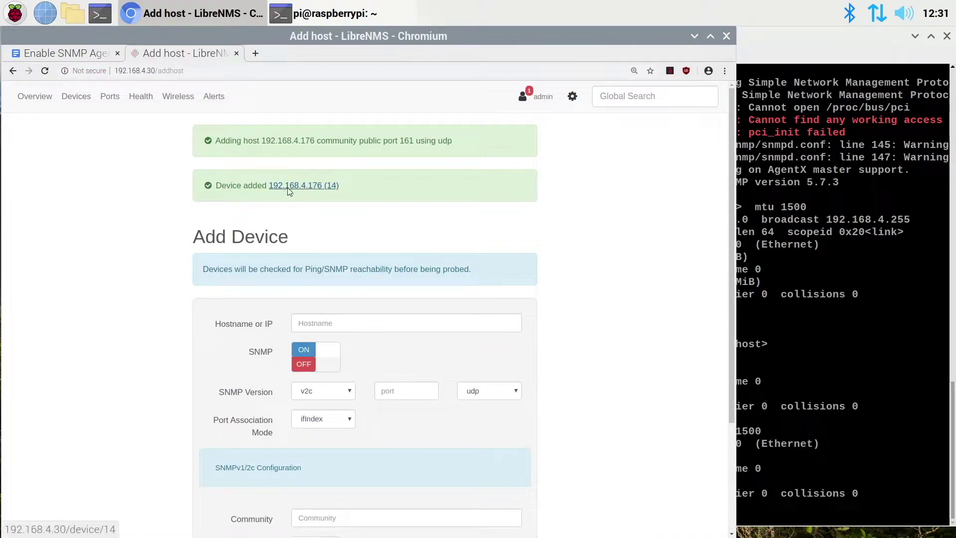
click(287, 188)
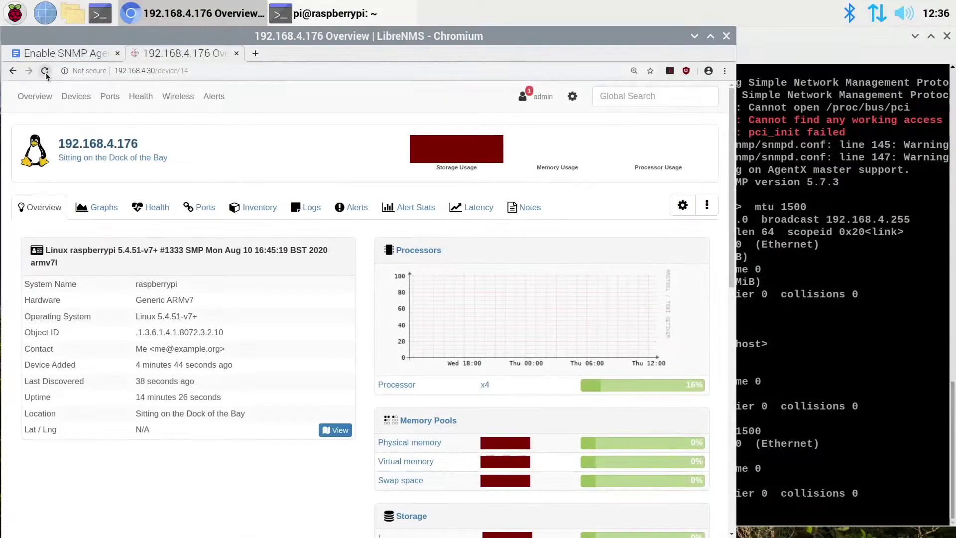
- Inspect the Pi's overview, showing location Sitting on the Dock of the Bay, and its Storage and Memory graphs
mouse_move(62, 83)
mouse_move(459, 154)
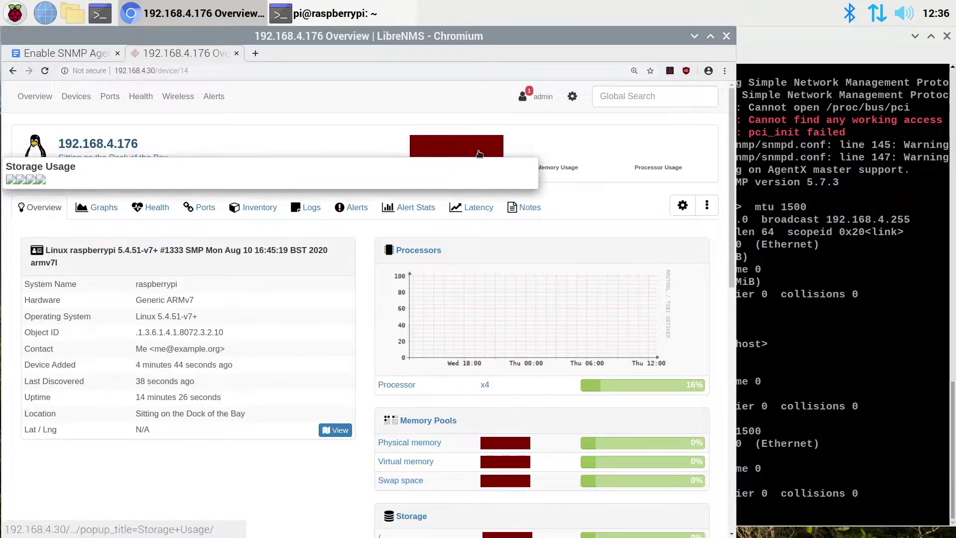
mouse_move(560, 155)
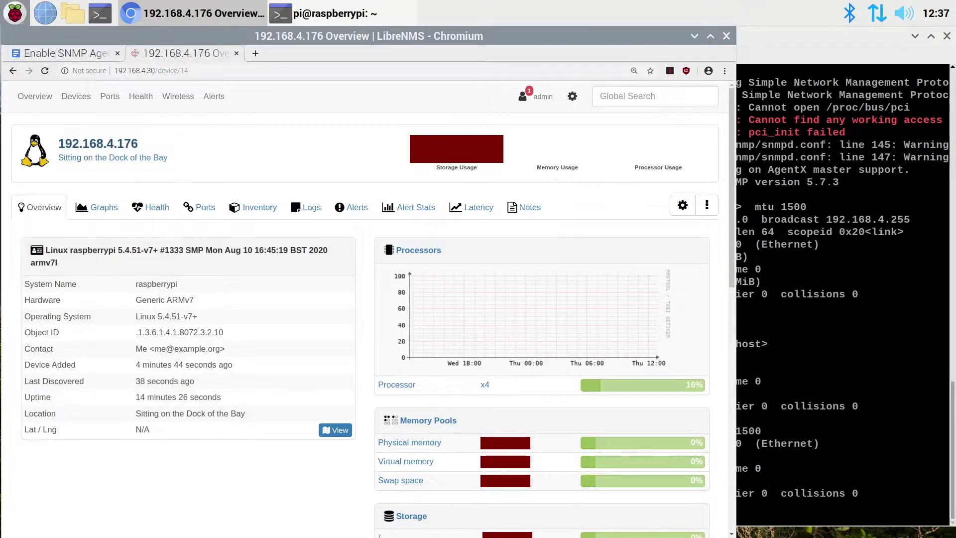
- Reopen snmpd.conf in nano from shell history and set sysLocation to 'Test SNMP Agent RPI3'
click(751, 37)
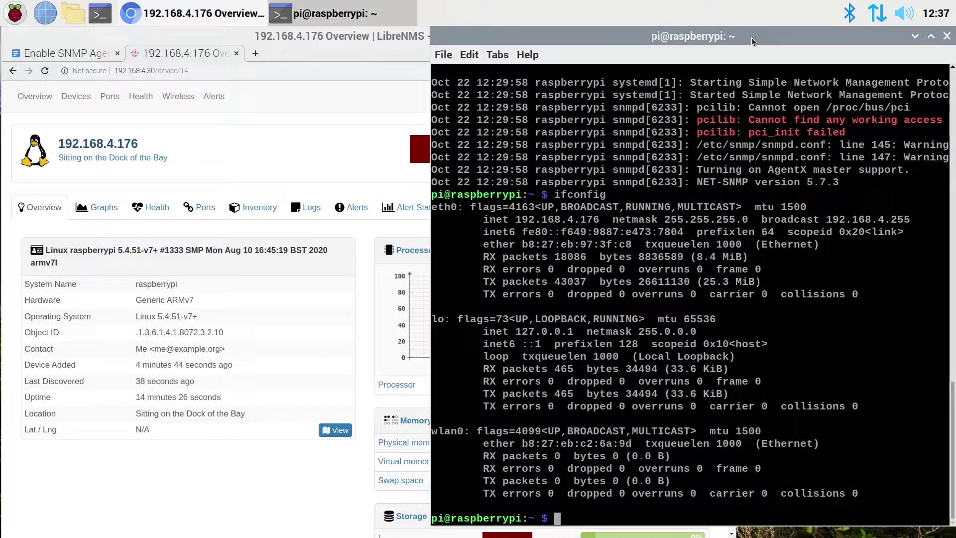
key(Up)
key(Up)
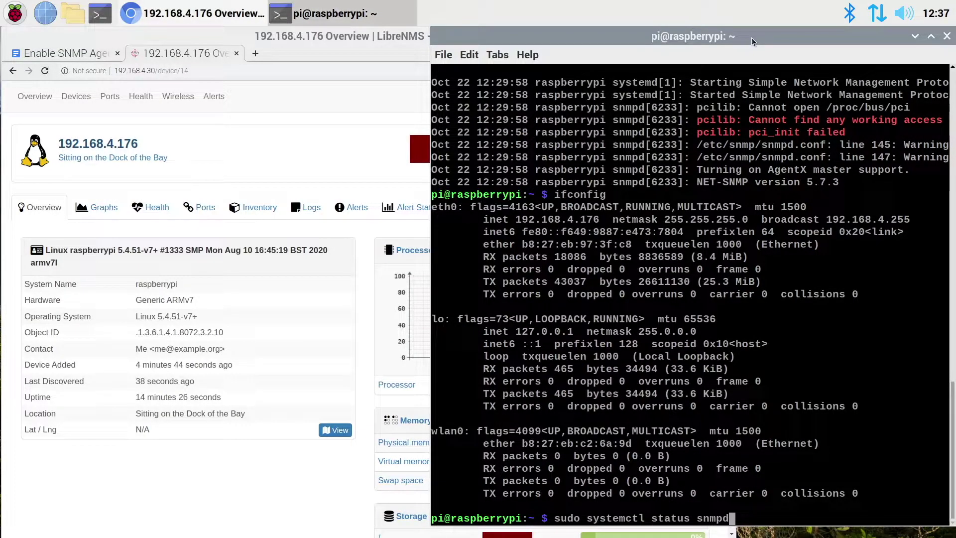
key(Up)
key(Up)
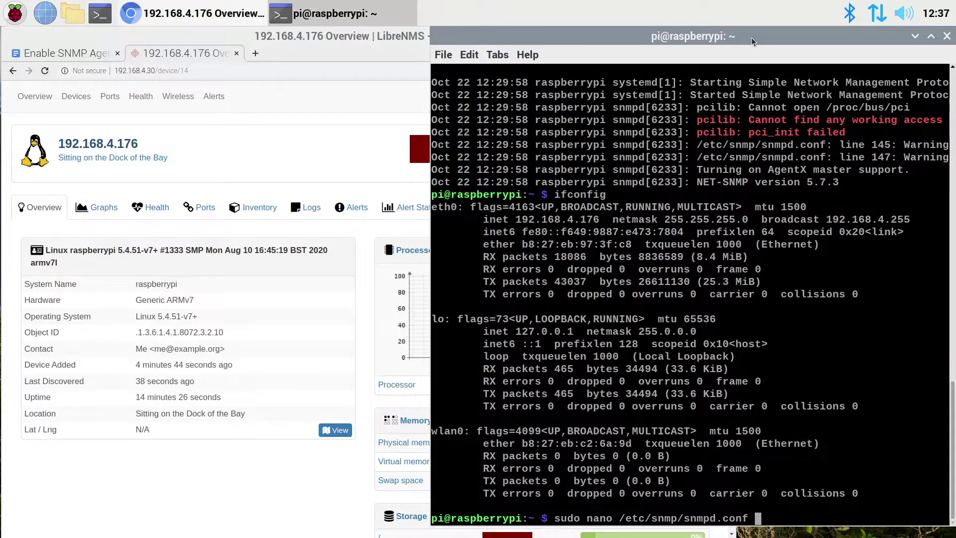
key(Return)
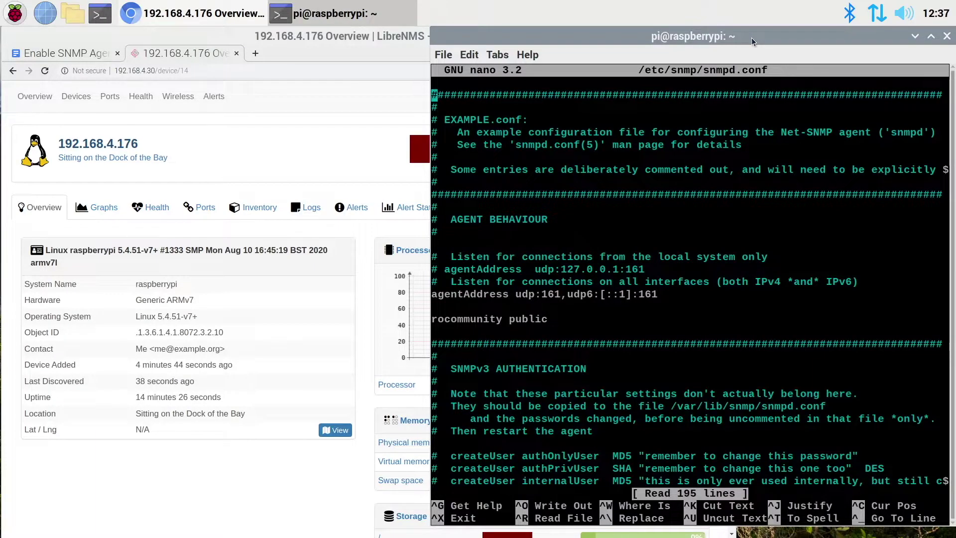
key(Down)
key(Down)
key(Down)
key(Down)
key(Down)
key(Down)
key(Down)
key(Down)
key(Down)
key(Down)
key(Down)
key(Down)
key(Down)
key(Down)
key(Down)
key(Down)
key(Down)
key(Down)
key(Down)
key(Down)
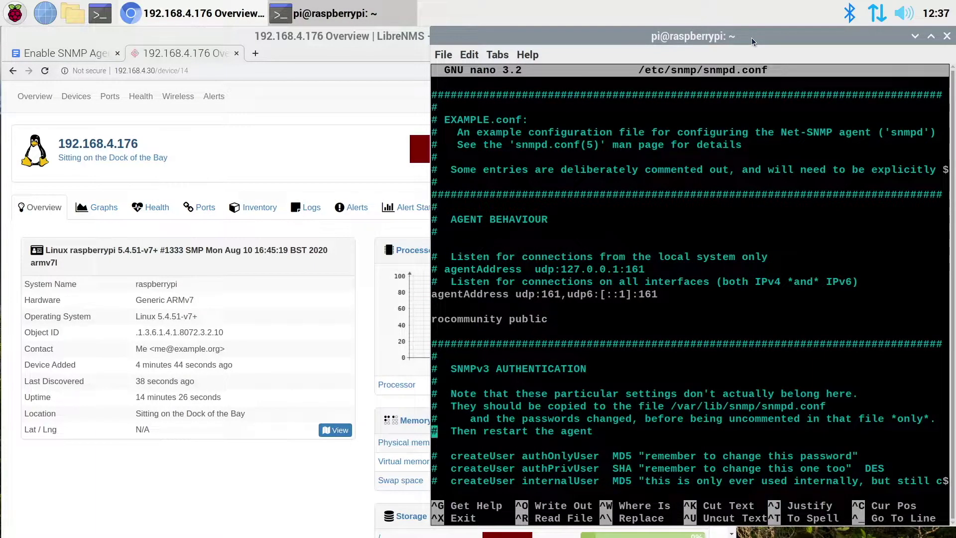
key(Down)
key(Down)
key(Down)
key(Down)
key(Down)
key(Down)
key(Down)
key(Down)
key(Down)
key(Down)
key(Down)
key(Down)
key(Down)
key(Down)
key(Down)
key(Down)
key(Down)
key(Down)
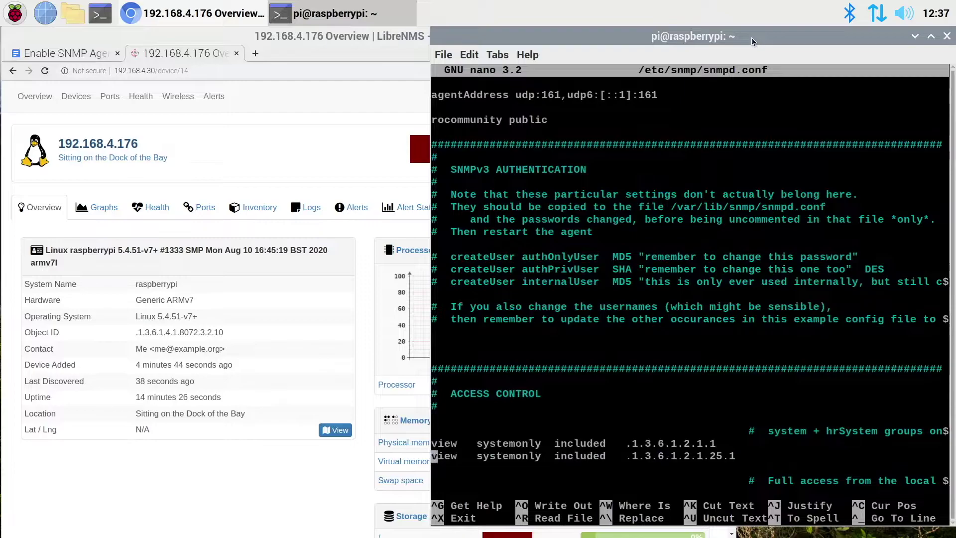
key(Down)
key(Down)
key(Down)
key(Down)
key(Down)
key(Down)
key(Down)
key(Down)
key(Down)
key(Down)
key(Down)
key(Down)
key(Down)
key(Down)
key(Down)
key(Down)
key(Down)
key(Down)
key(Down)
key(Down)
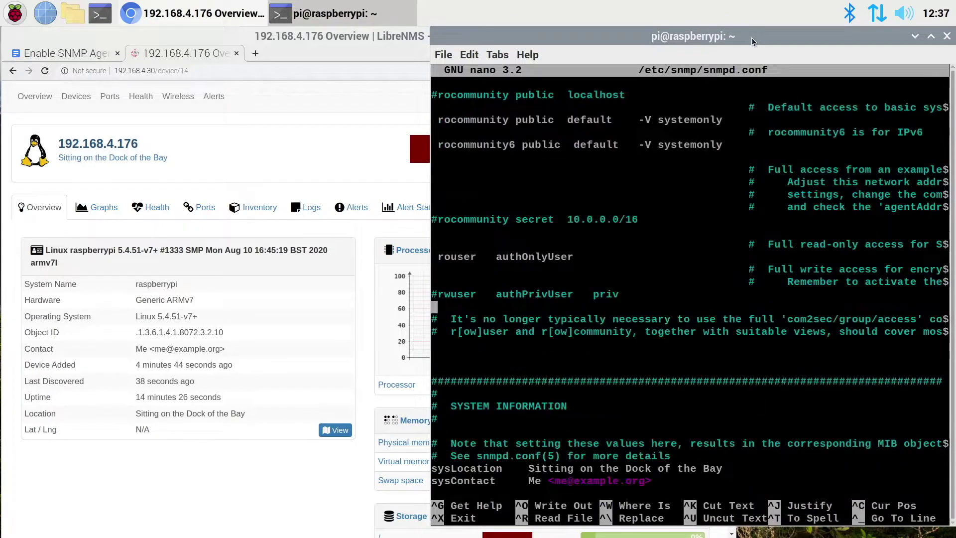
key(Down)
key(Down)
key(Down)
key(Down)
key(Down)
key(Down)
key(Down)
key(Down)
key(Down)
key(Down)
key(Down)
key(Down)
key(Down)
key(Right)
key(Right)
key(Right)
key(Right)
key(Right)
key(Right)
key(Right)
key(Right)
key(Right)
key(Right)
key(Right)
key(Right)
key(Right)
key(Right)
key(Right)
key(Right)
key(Right)
key(Right)
key(Right)
key(Right)
key(Right)
key(Right)
key(Right)
key(Right)
key(Right)
key(Right)
key(Right)
key(Right)
key(BackSpace)
key(BackSpace)
key(BackSpace)
key(BackSpace)
key(BackSpace)
key(BackSpace)
key(BackSpace)
key(BackSpace)
key(BackSpace)
key(BackSpace)
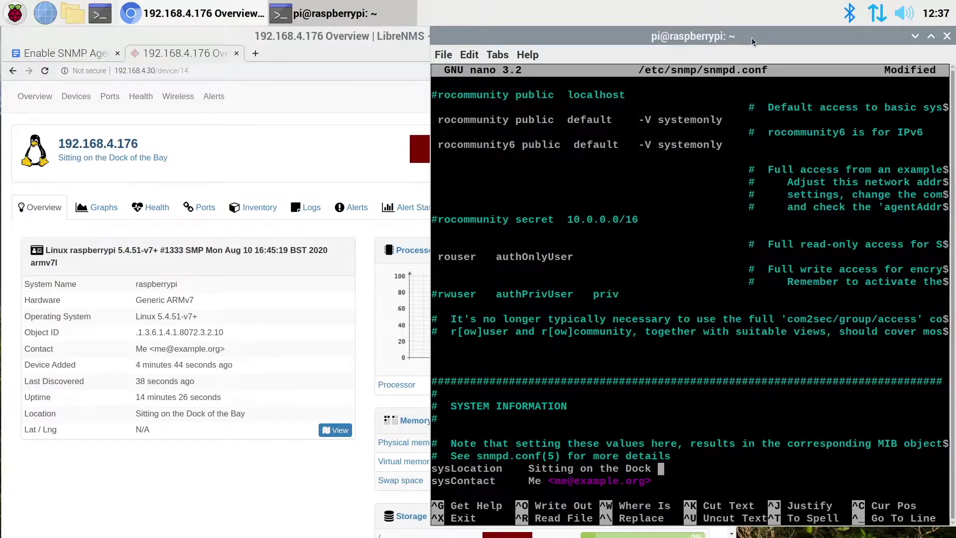
key(BackSpace)
key(BackSpace)
key(BackSpace)
key(BackSpace)
key(BackSpace)
key(BackSpace)
key(BackSpace)
key(BackSpace)
key(BackSpace)
key(BackSpace)
key(BackSpace)
key(BackSpace)
key(BackSpace)
key(BackSpace)
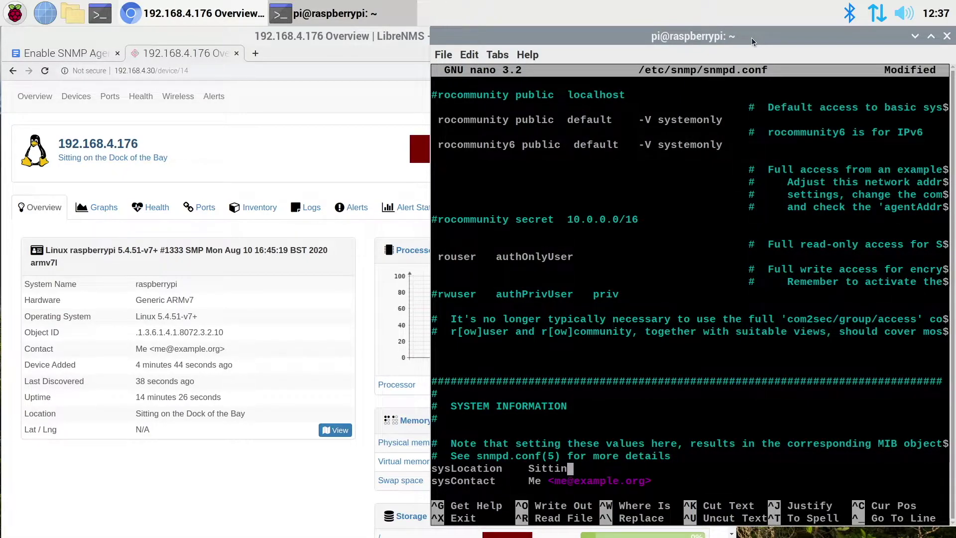
key(BackSpace)
key(BackSpace)
key(BackSpace)
key(BackSpace)
key(BackSpace)
key(BackSpace)
text(Test SNMP Agent RPI3)
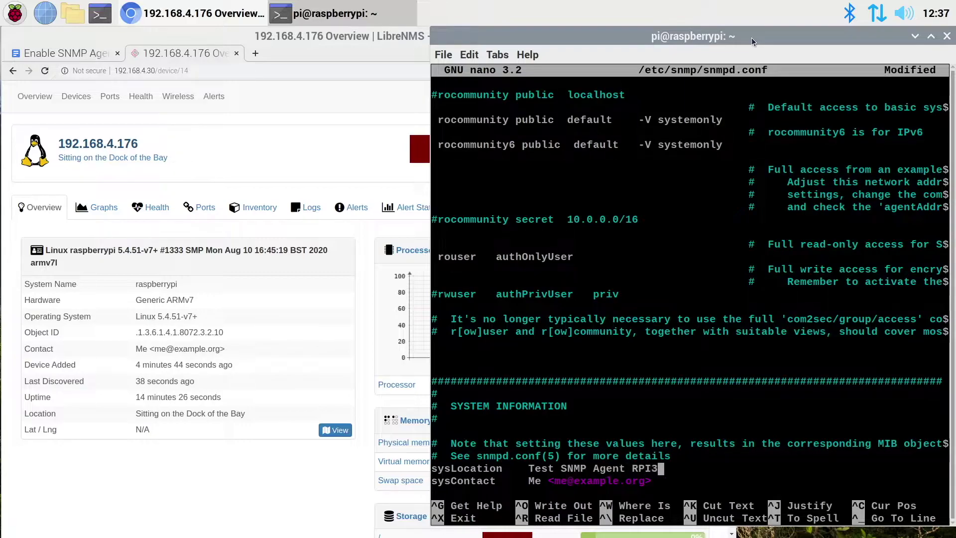
- Replace sysContact with a placeholder name and e-mail, then exit nano to save
key(Down)
key(Left)
key(Left)
key(Left)
key(Left)
key(Left)
key(Left)
key(Left)
key(Left)
key(Left)
key(Left)
key(Left)
key(Left)
key(Left)
key(Left)
key(Left)
key(Left)
key(Left)
key(Left)
key(Right)
key(BackSpace)
key(BackSpace)
text(First Name Last Name)
key(Right)
key(Right)
key(Right)
key(Right)
key(BackSpace)
key(BackSpace)
text(email)
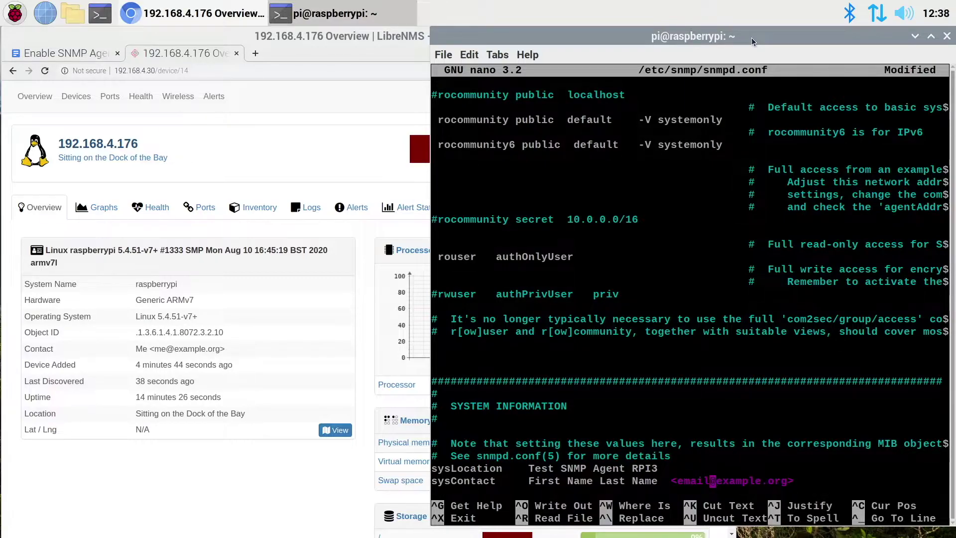
key(Down)
key(Down)
key(Down)
key(Down)
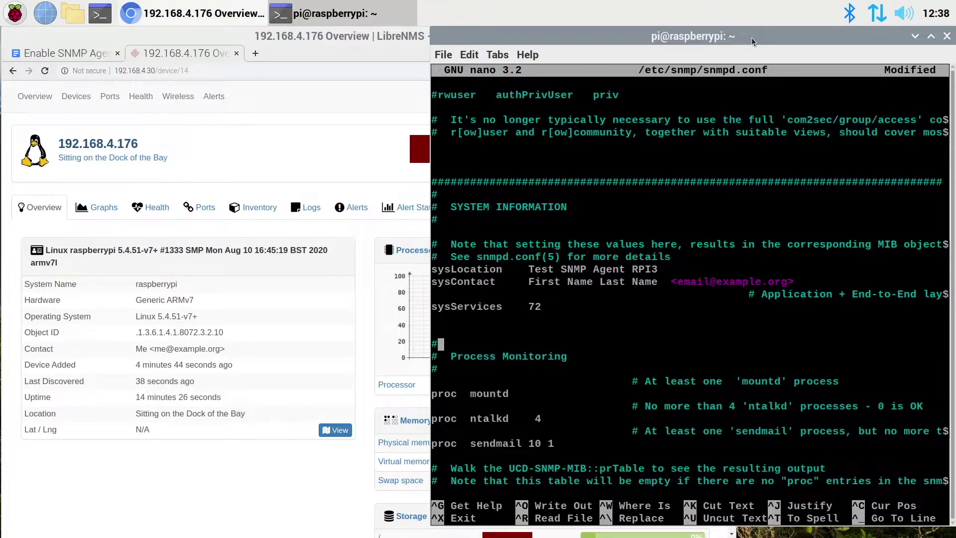
key(Down)
key(Down)
key(Down)
key(Down)
key(Down)
key(Down)
key(Down)
key(Down)
key(Down)
key(Down)
key(Down)
key(Down)
key(Down)
key(Down)
key(Down)
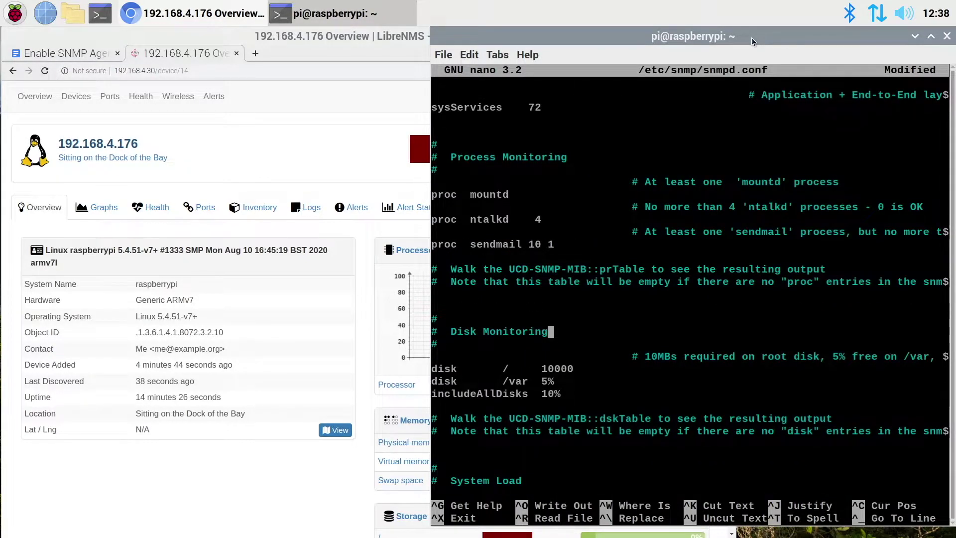
key(ctrl+x)
- Save snmpd.conf and rerun sudo systemctl restart snmpd from shell history
key(y)
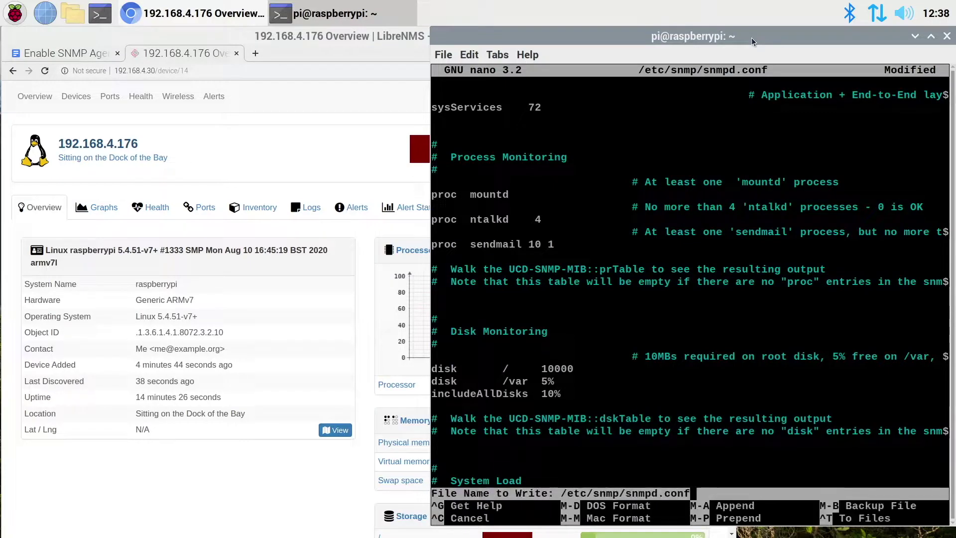
key(Return)
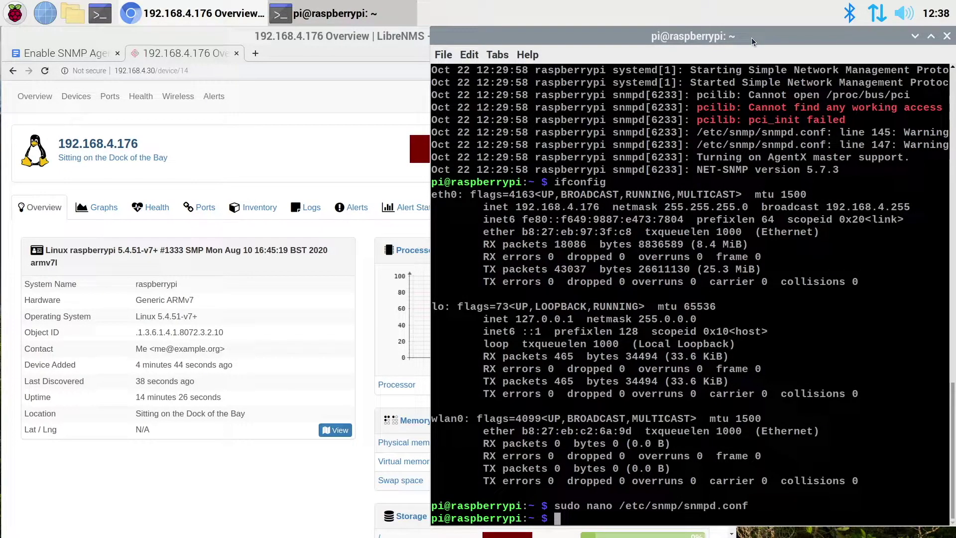
key(Up)
key(Up)
key(Up)
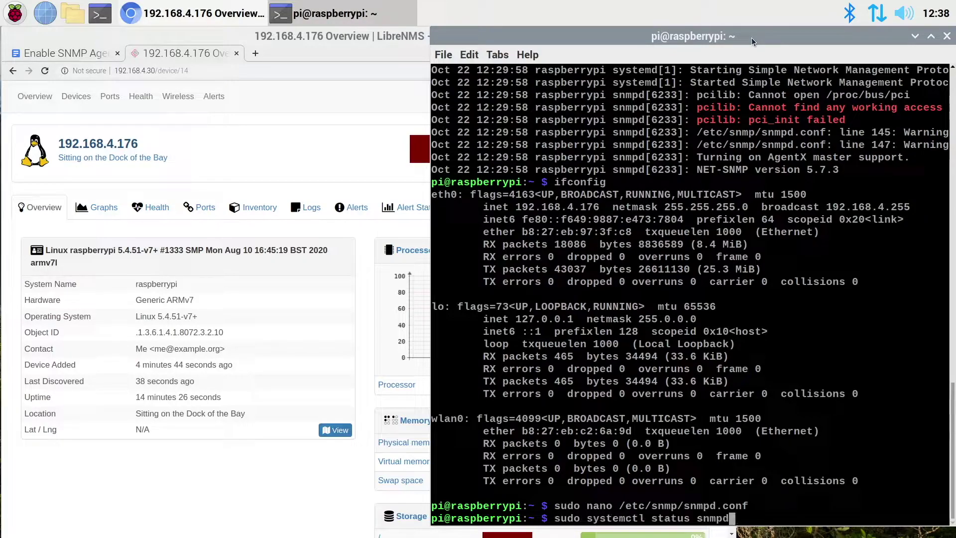
key(Up)
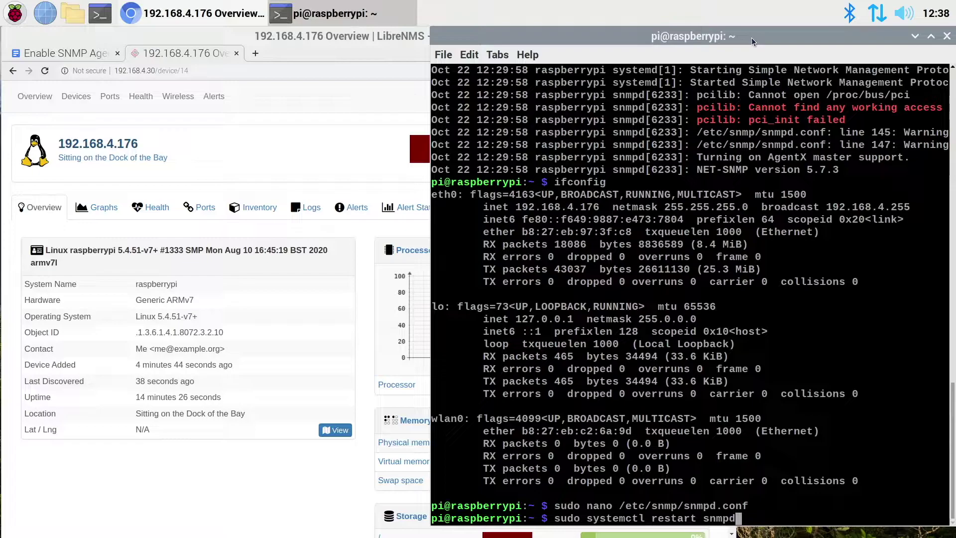
key(Return)
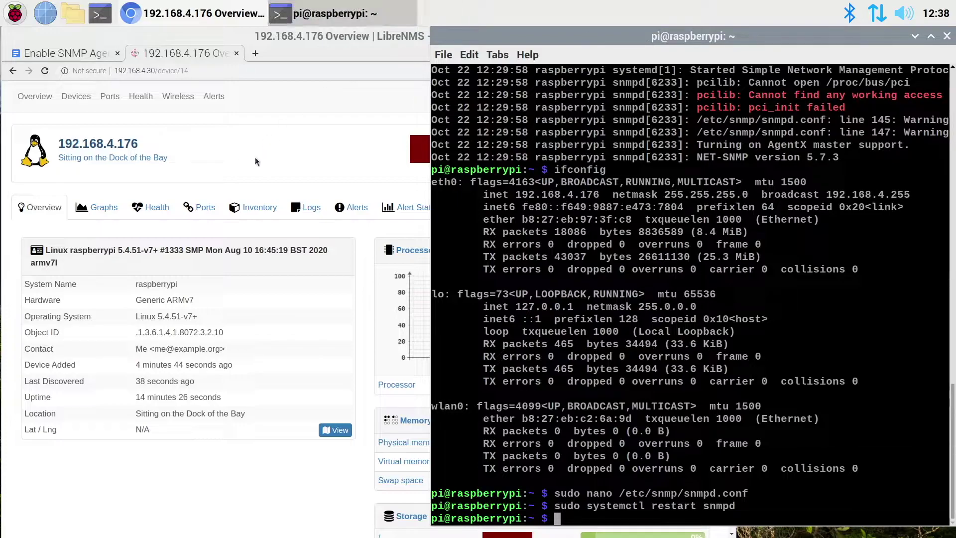
- Scroll the SNMP guide to step 3's optional distro-file instructions, then return to the terminal
click(77, 60)
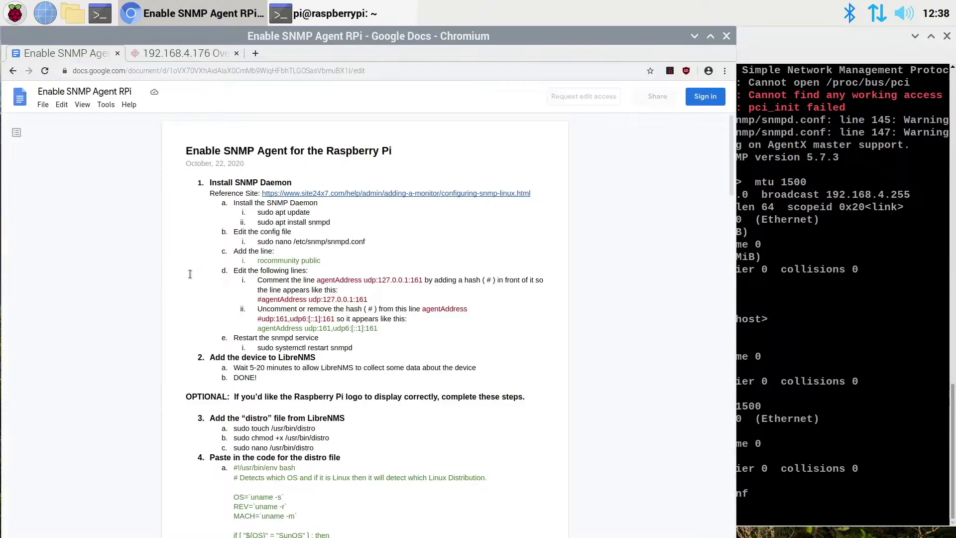
scroll(466, 404, down, 1)
scroll(467, 405, down, 5)
scroll(466, 405, down, 1)
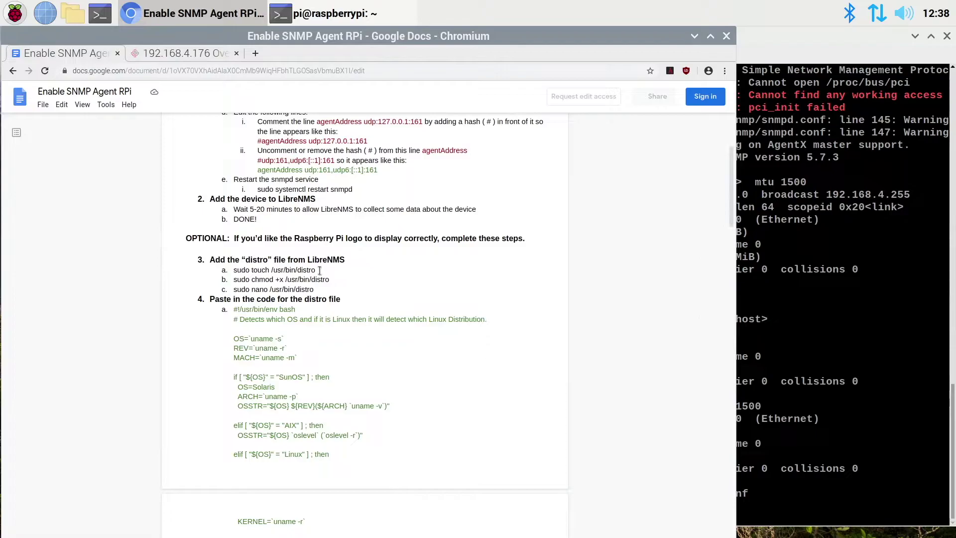
click(798, 33)
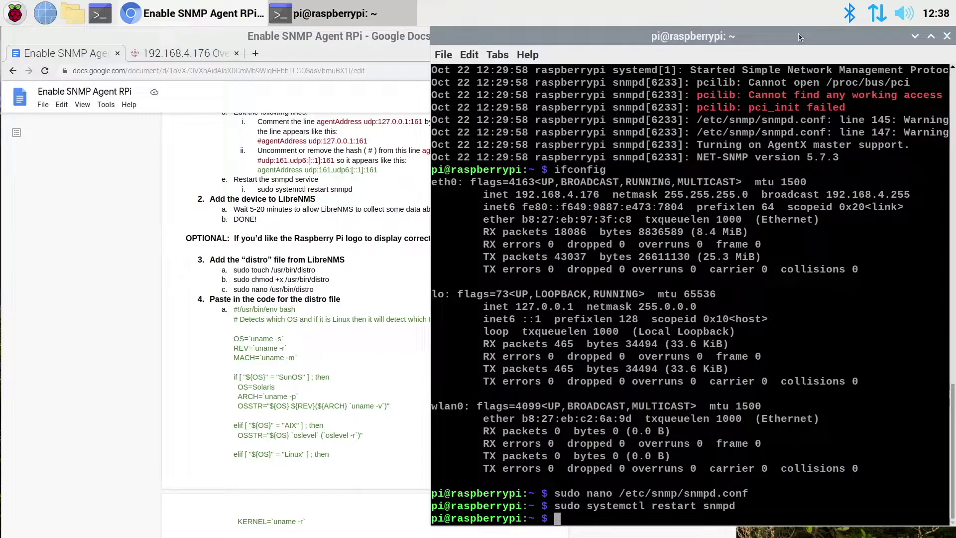
- Create /usr/bin/distro with sudo touch, make it executable with chmod +x, and open it in nano
text(sudo touch /usr/)
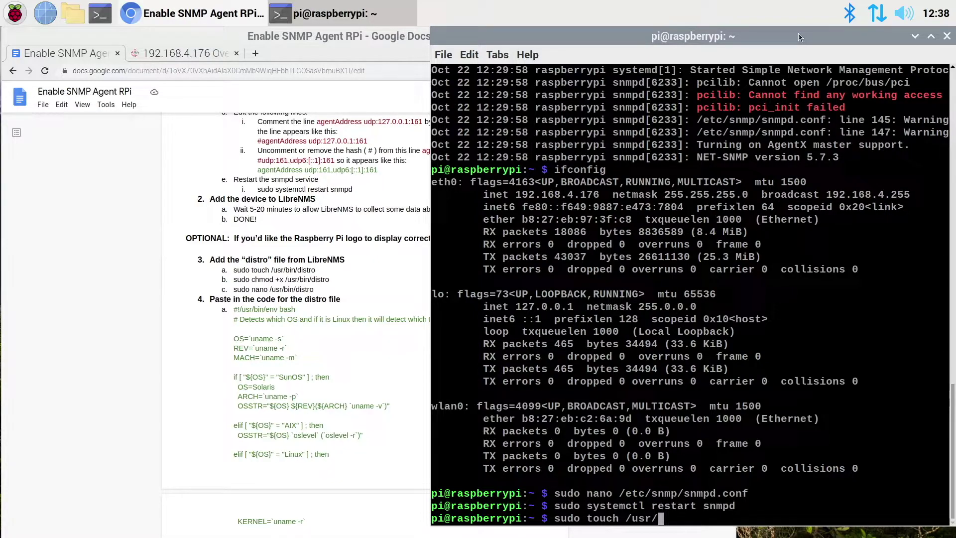
text(bin/distro)
key(Return)
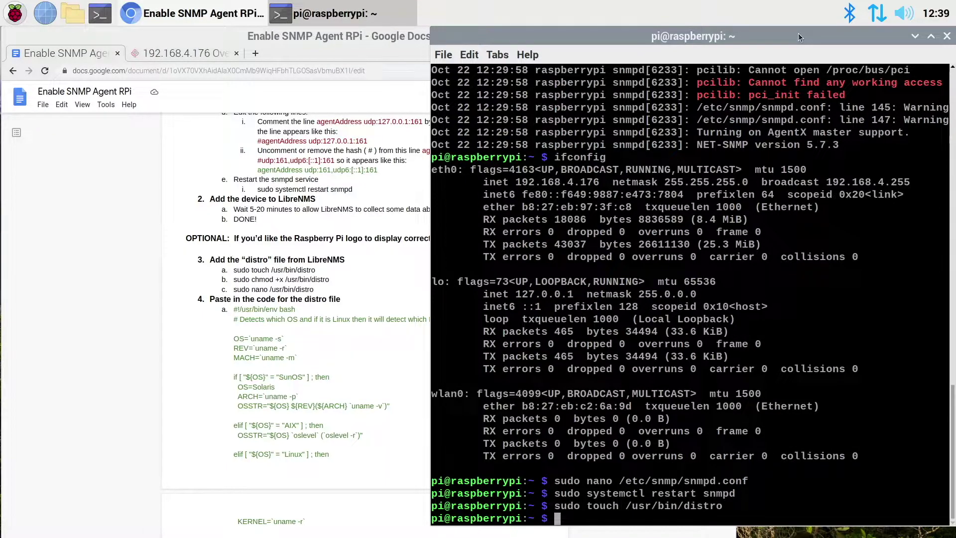
text(sudo chmod +x)
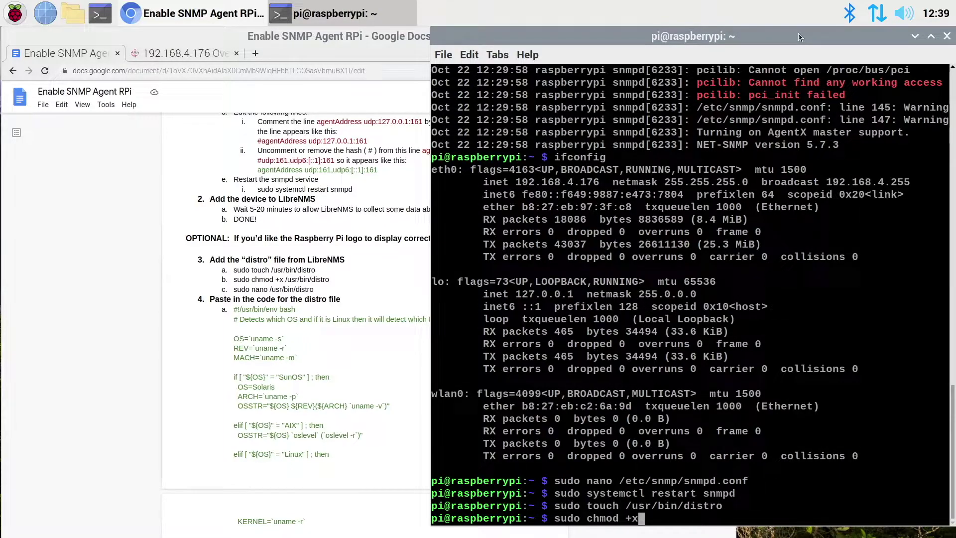
text( /usr/b)
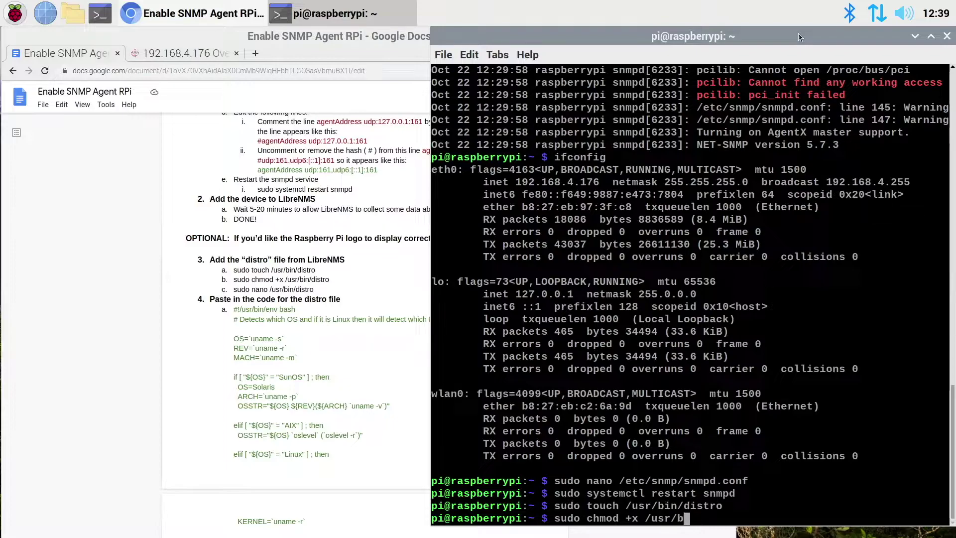
text(in/dis)
key(Tab)
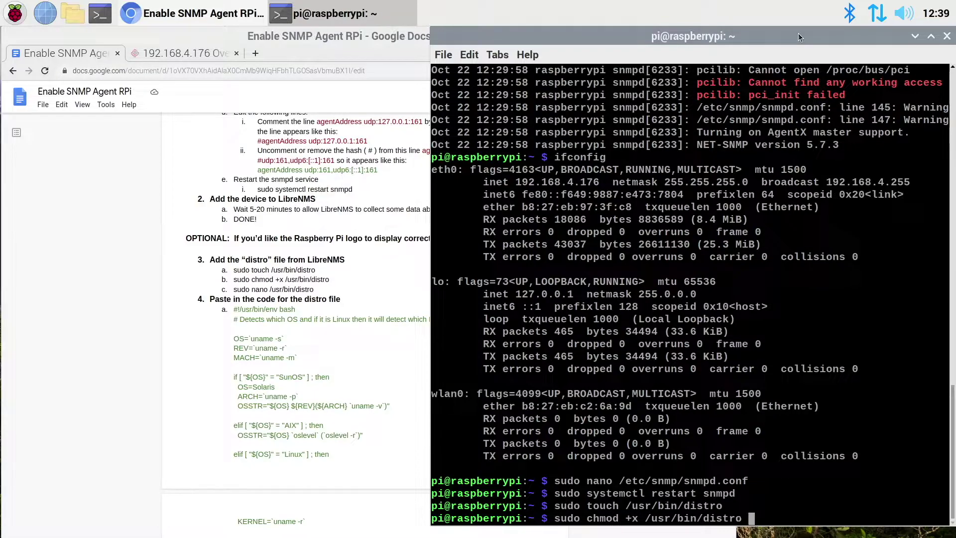
key(Return)
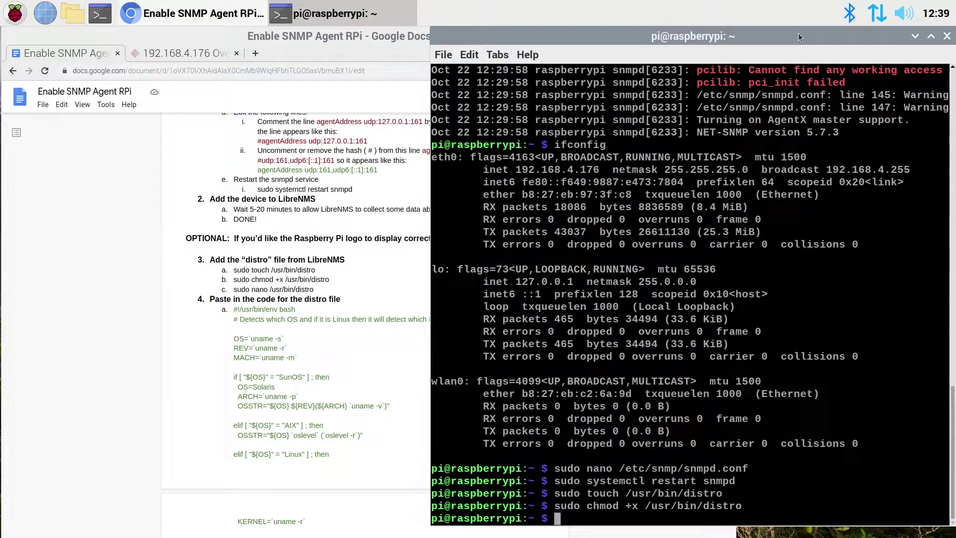
text(sudo nano /usr/bin/dis)
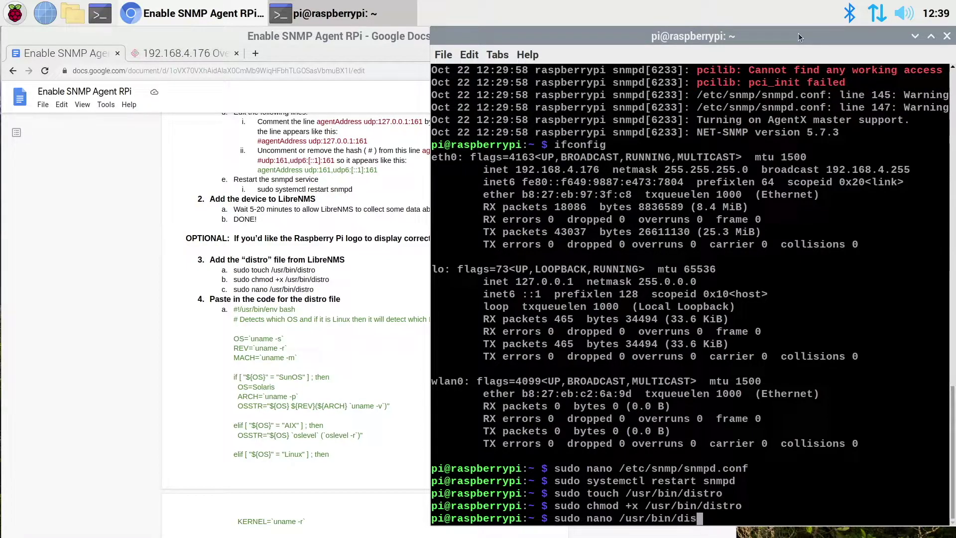
key(Tab)
key(Return)
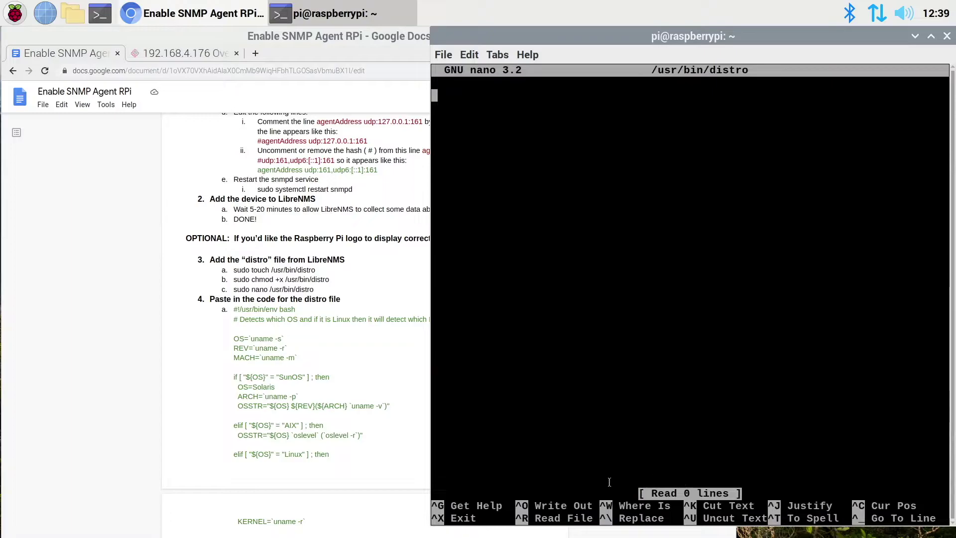
- In the Google Docs guide, select the distro script from '#!/usr/bin/env bash' through 'echo ${OSSTR}'
click(247, 319)
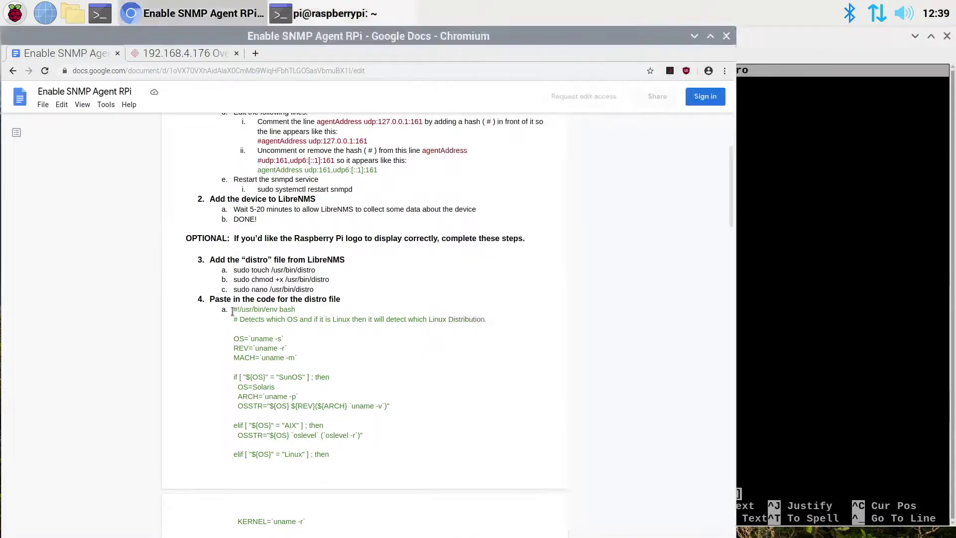
drag(232, 310, 291, 448)
scroll(298, 478, down, 8)
drag(284, 367, 298, 323)
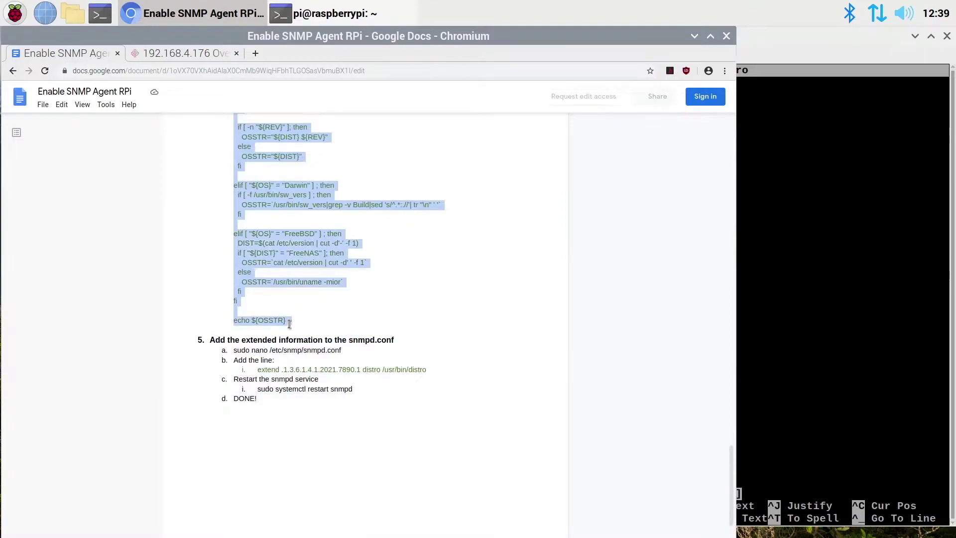
right_click(300, 194)
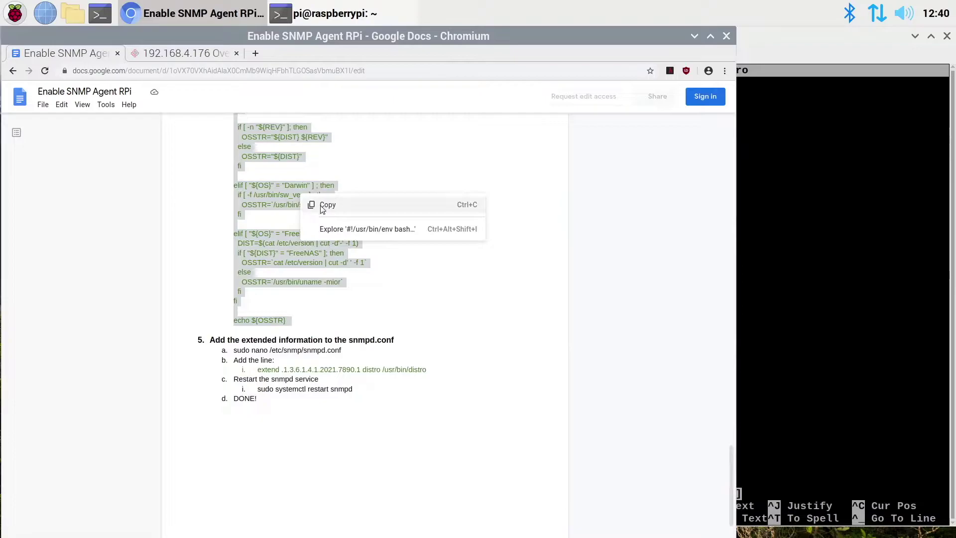
- Copy the selected script and paste it into /usr/bin/distro in nano
click(325, 205)
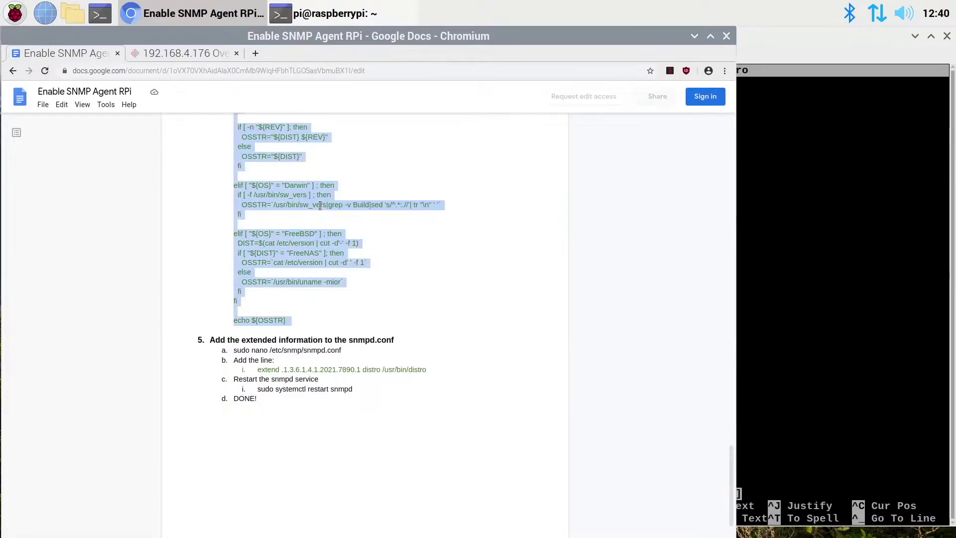
click(760, 39)
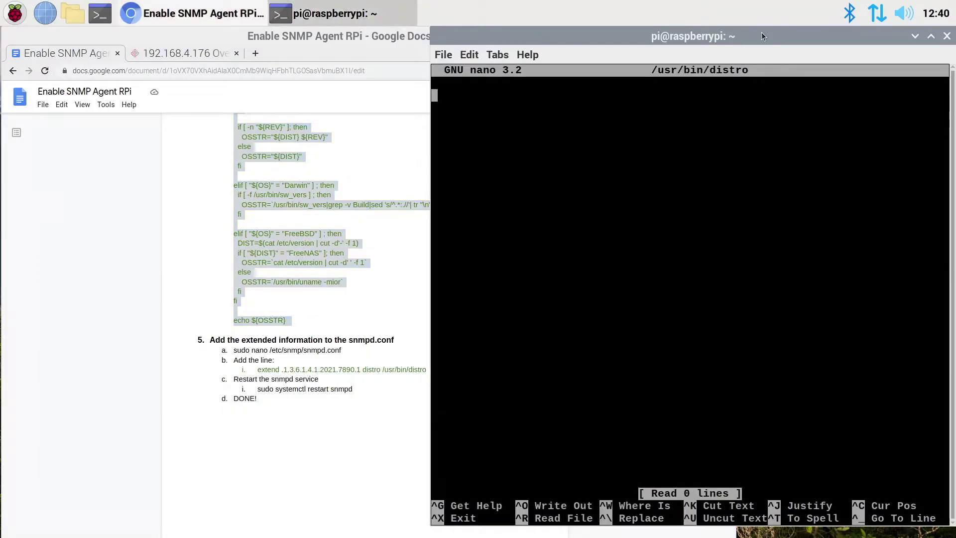
right_click(514, 130)
click(554, 195)
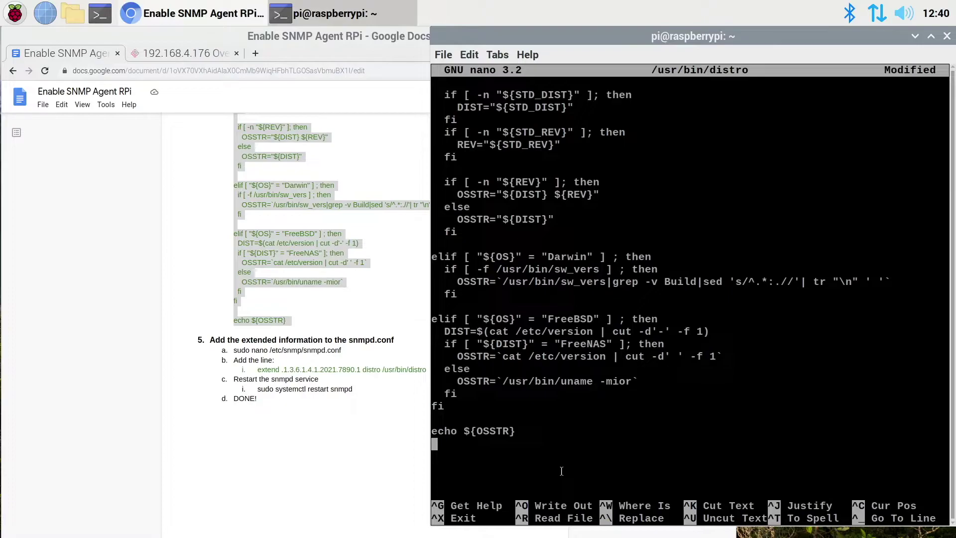
- Move back up through the pasted script to review it, up to the SunOS check and the long comment line
key(Up)
key(Up)
key(Up)
key(Up)
key(Up)
key(Up)
key(Up)
key(Up)
key(Up)
key(Up)
key(Up)
key(Up)
key(Up)
key(Up)
key(Up)
key(Up)
key(Up)
key(Up)
key(Up)
key(Up)
key(Up)
key(Up)
key(Up)
key(Up)
key(Up)
key(Up)
key(Up)
key(Up)
key(Up)
key(Up)
key(Up)
key(Up)
key(Up)
key(Up)
key(Up)
key(Up)
key(Up)
key(Up)
key(Up)
key(Up)
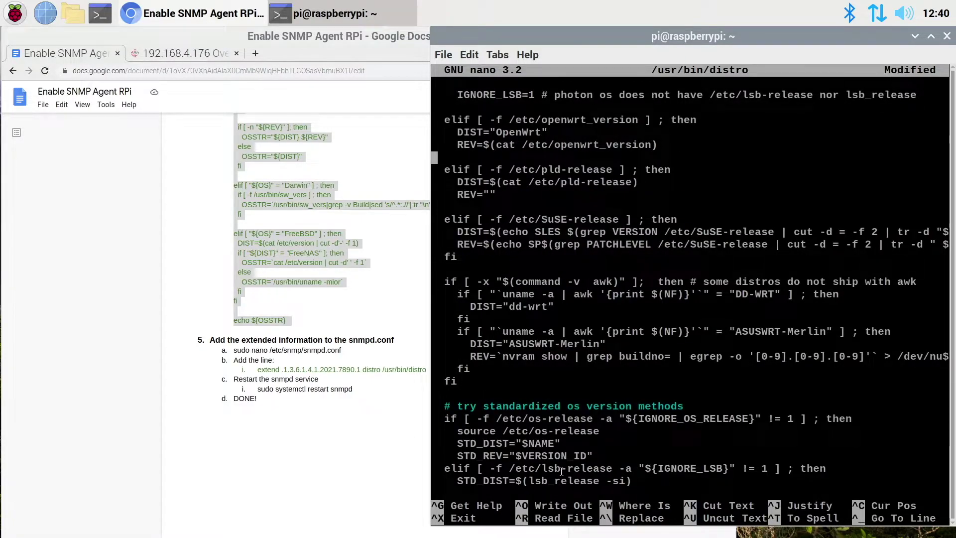
key(Up)
key(Up)
key(Up)
key(Up)
key(Up)
key(Up)
key(Up)
key(Up)
key(Up)
key(Up)
key(Up)
key(Up)
key(Up)
key(Up)
key(Up)
key(Up)
key(Up)
key(Up)
key(Up)
key(Up)
key(Up)
key(Up)
key(Up)
key(Up)
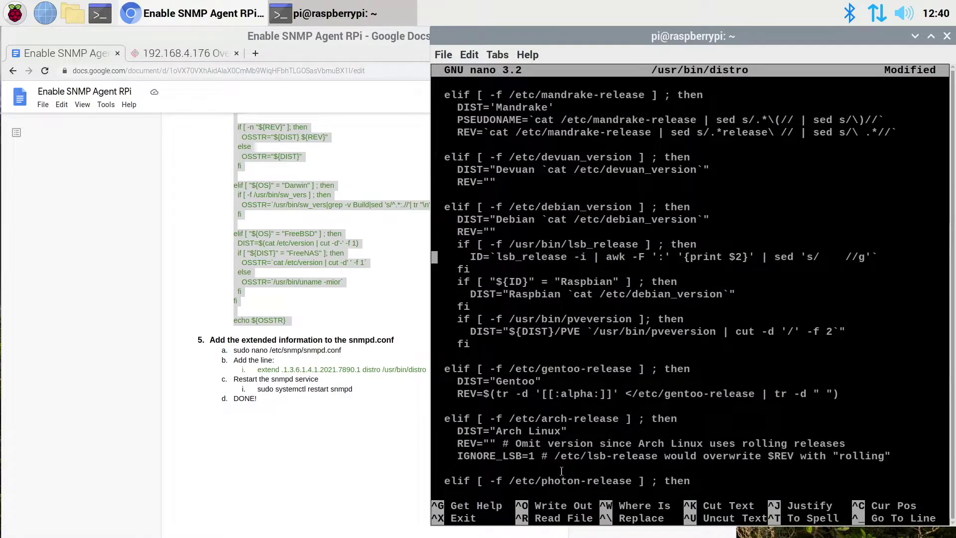
key(Up)
key(Up)
key(Up)
key(Up)
key(Up)
key(Up)
key(Up)
key(Up)
key(Up)
key(Up)
key(Up)
key(Up)
key(Up)
key(Up)
key(Up)
key(Up)
key(Up)
key(Up)
key(Up)
key(Up)
key(Up)
key(Up)
key(Up)
key(Up)
key(Up)
key(Up)
key(Up)
key(Up)
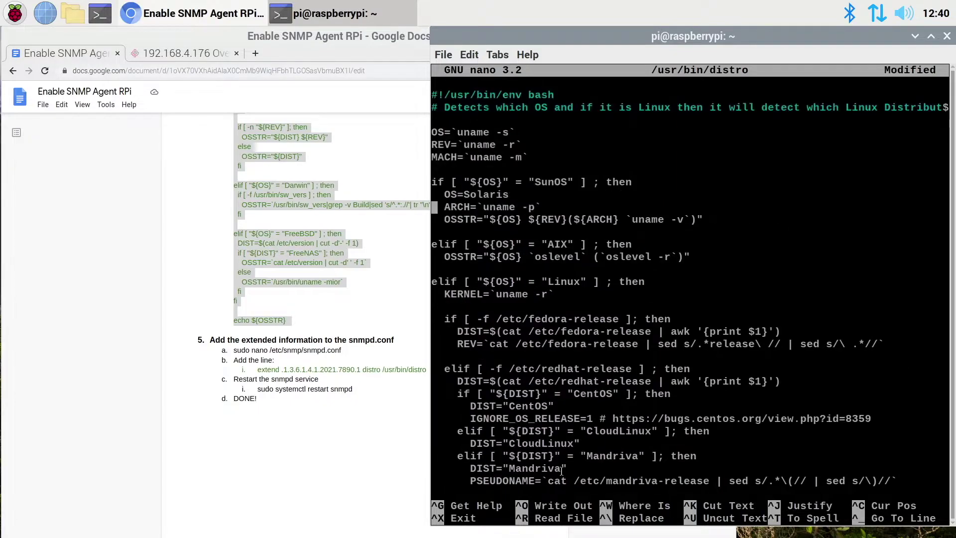
key(Up)
key(Up)
key(Up)
key(Up)
key(Up)
key(Up)
key(Up)
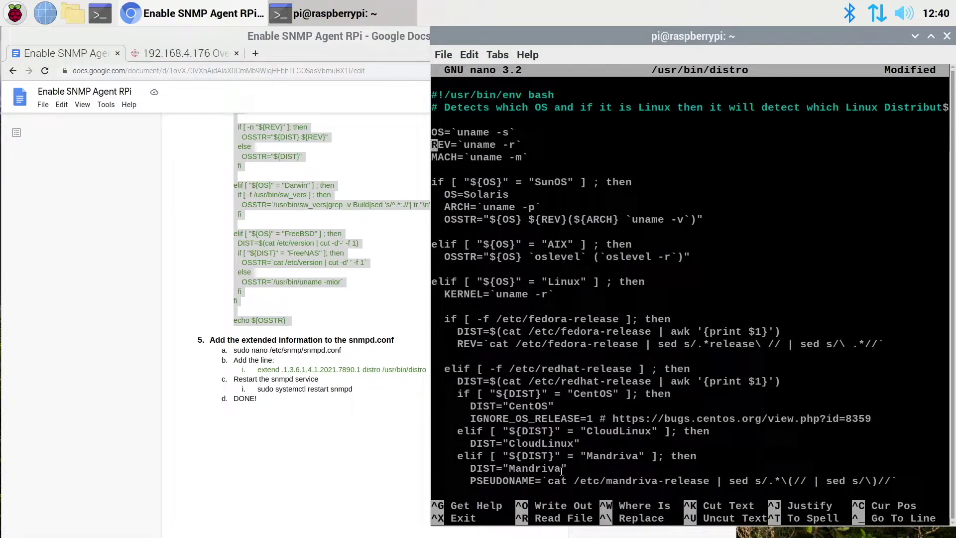
key(Left)
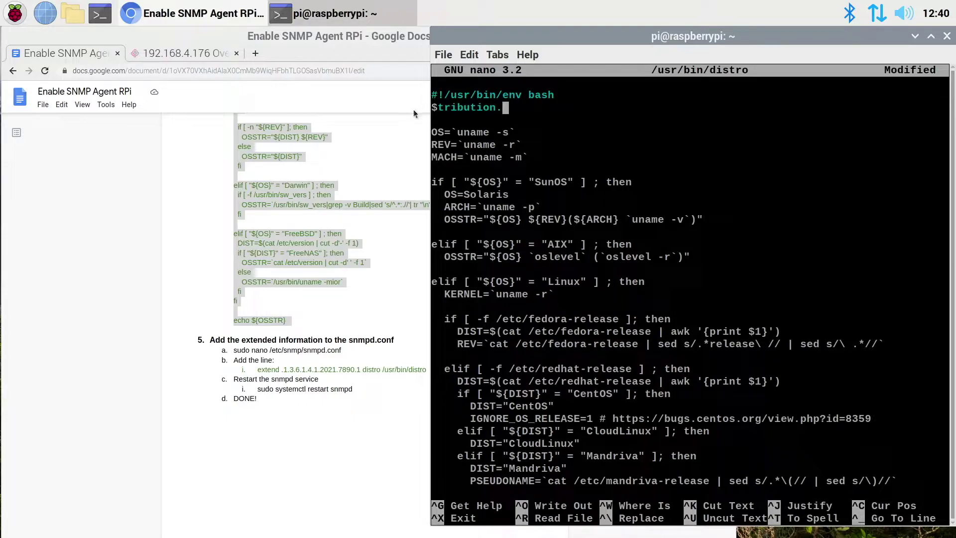
- Break the long opening comment inside 'Distribution' so its last word wraps to a new line
key(Right)
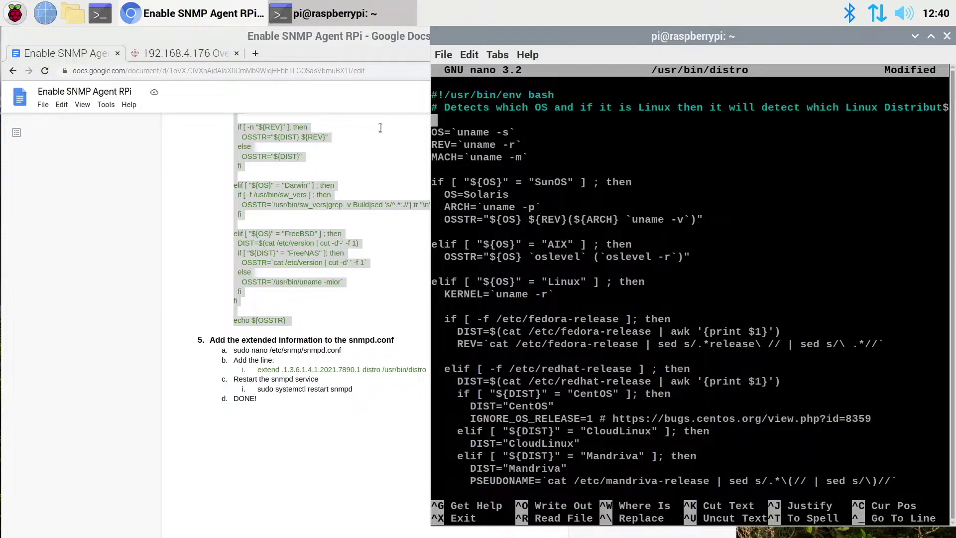
key(Left)
key(Left)
key(Left)
key(Left)
key(Left)
key(Left)
key(Left)
key(Left)
key(Left)
key(Left)
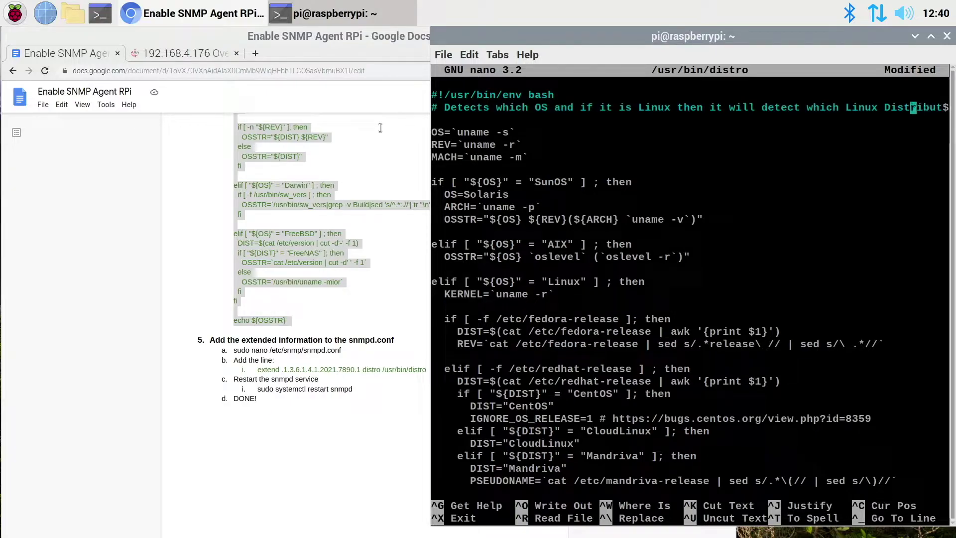
key(Return)
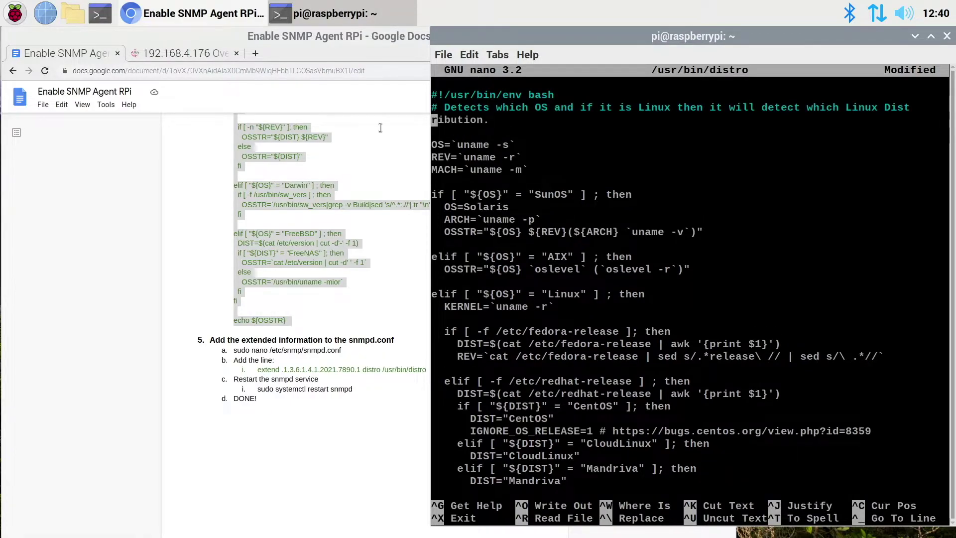
key(Down)
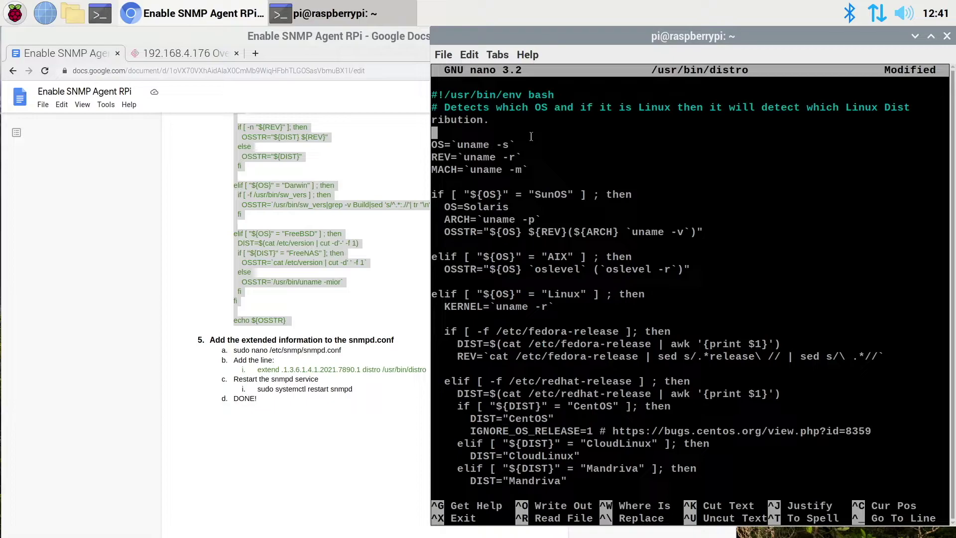
- Join the wrapped text back onto the opening comment line
key(Up)
key(BackSpace)
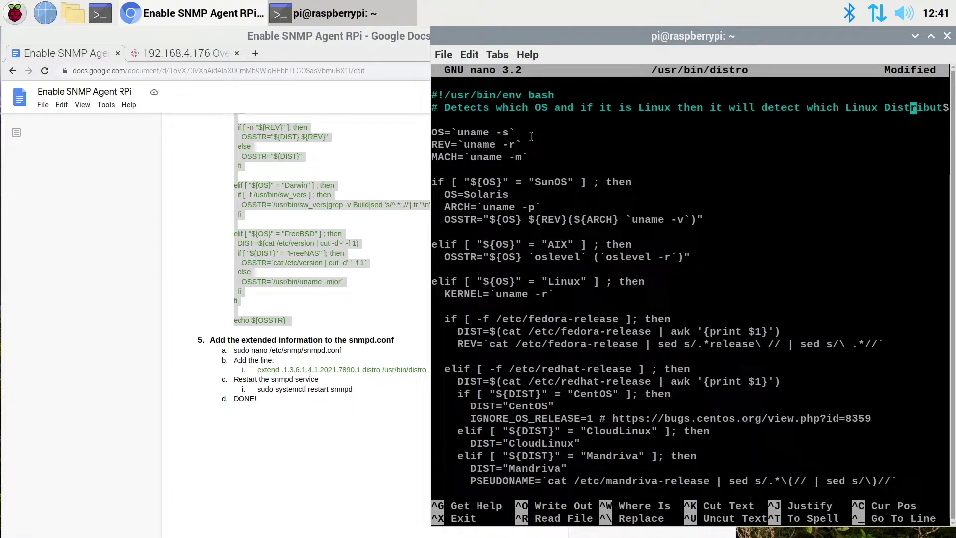
key(Right)
key(Right)
key(Right)
key(Right)
key(Right)
key(Right)
key(Right)
key(Right)
key(Right)
key(Right)
- Save /usr/bin/distro and exit nano
key(ctrl+x)
key(y)
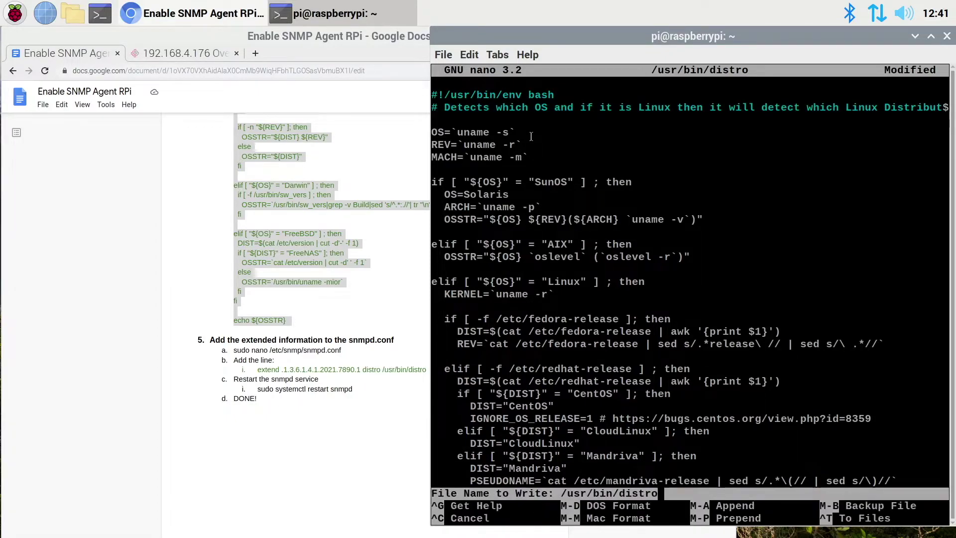
key(Return)
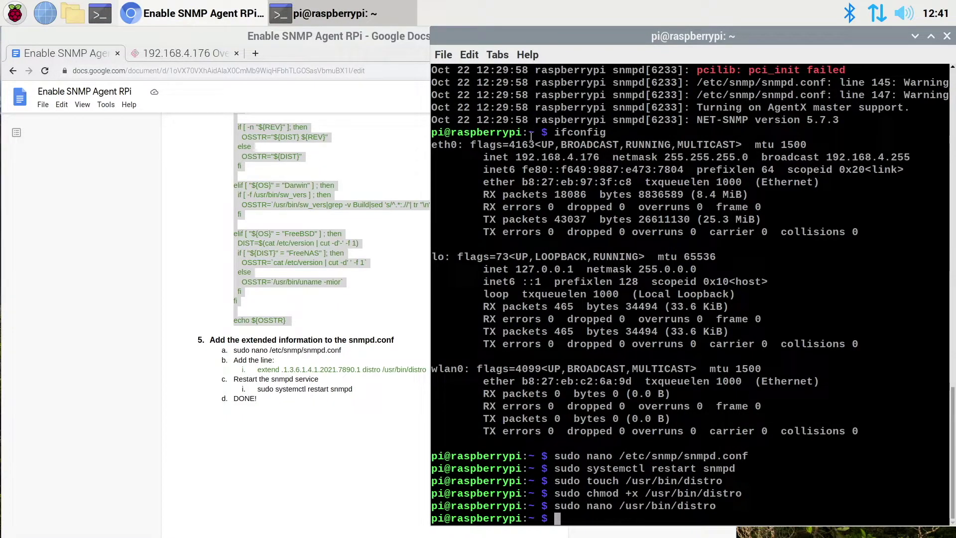
- Open /etc/snmp/snmpd.conf in nano with sudo
text(sudo nano /etc/sn)
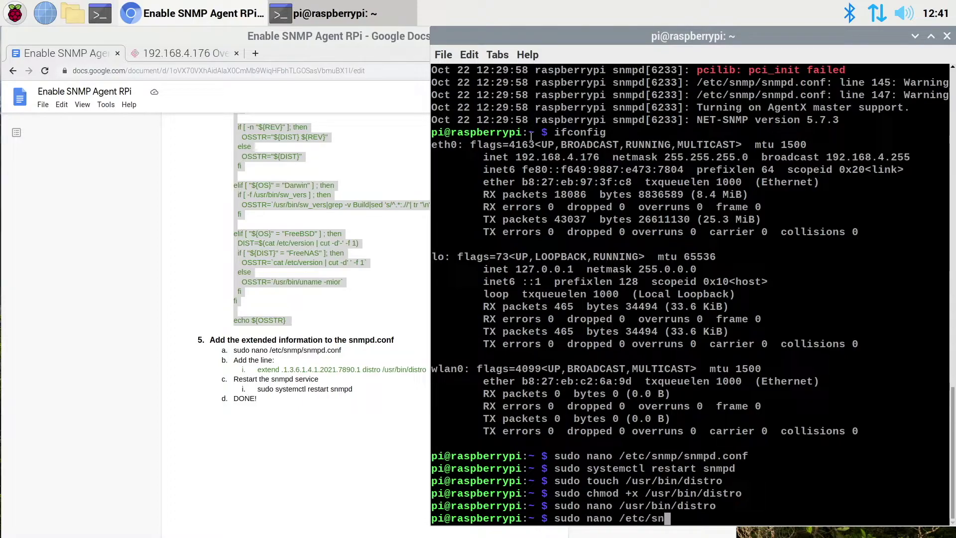
text(mp/snmpd)
key(Tab)
key(Return)
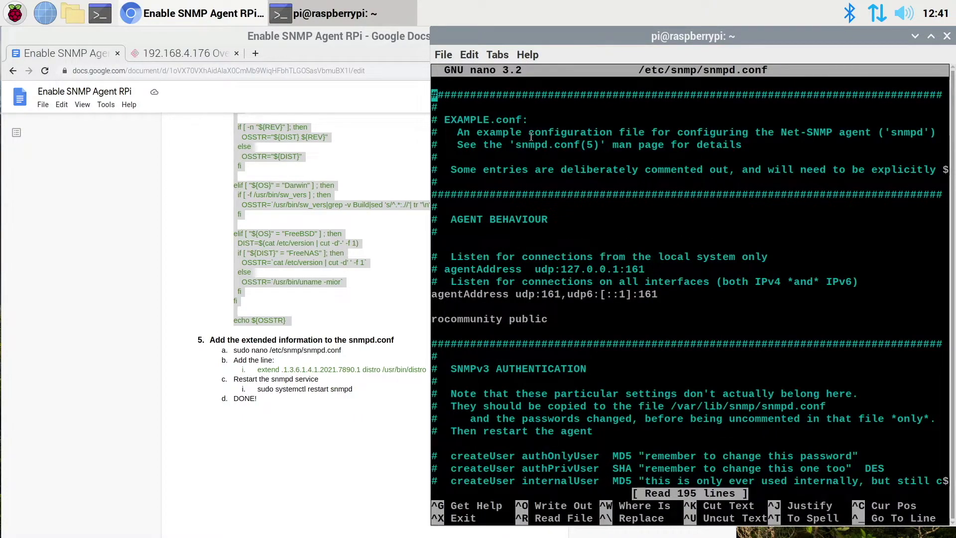
- In the Extending the Agent section, insert a blank line below the extend-sh entries
key(Down)
key(Down)
key(Down)
key(Down)
key(Down)
key(Down)
key(Down)
key(Down)
key(Down)
key(Down)
key(Down)
key(Down)
key(Down)
key(Down)
key(Down)
key(Down)
key(Down)
key(Down)
key(Down)
key(Down)
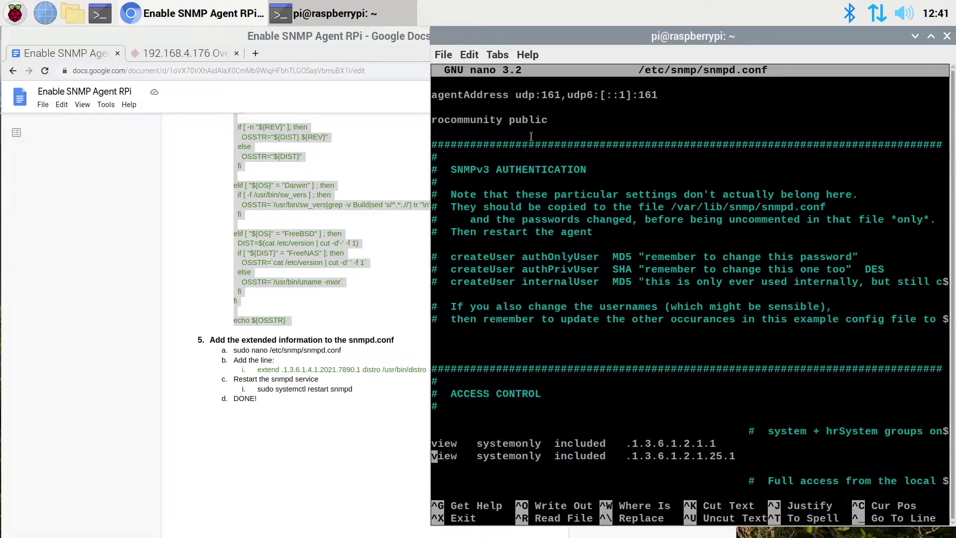
key(Down)
key(Down)
key(Down)
key(Down)
key(Down)
key(Down)
key(Down)
key(Down)
key(Down)
key(Down)
key(Down)
key(Down)
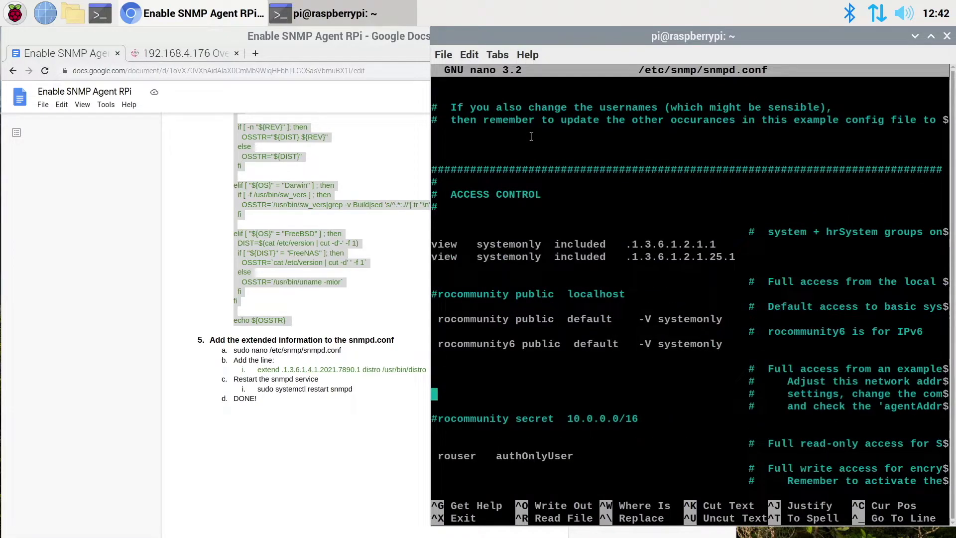
key(Down)
key(Down)
key(Down)
key(Down)
key(Down)
key(Down)
key(Down)
key(Down)
key(Down)
key(Down)
key(Down)
key(Down)
key(Down)
key(Down)
key(Down)
key(Down)
key(Down)
key(Down)
key(Down)
key(Down)
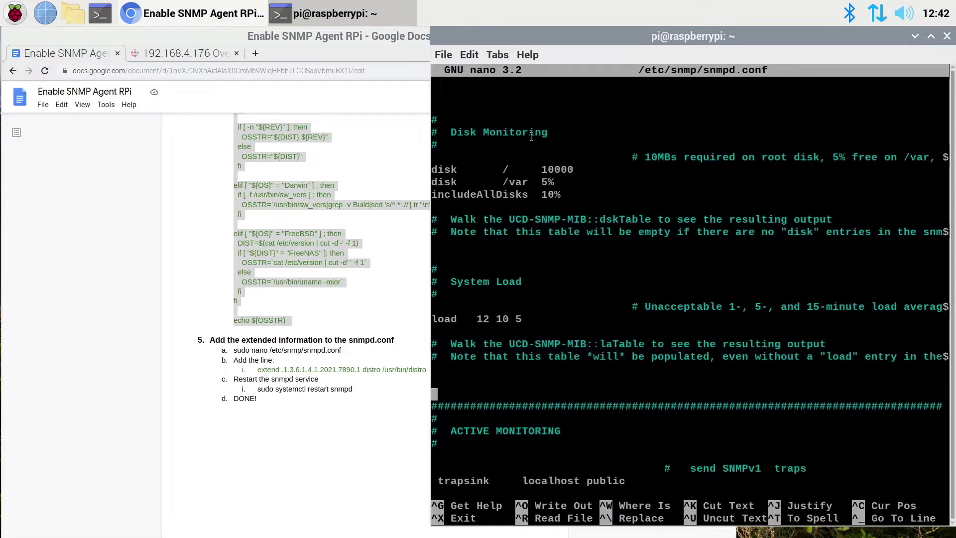
key(Down)
key(Down)
key(Down)
key(Down)
key(Down)
key(Down)
key(Down)
key(Down)
key(Down)
key(Down)
key(Down)
key(Down)
key(Down)
key(Down)
key(Down)
key(Down)
key(Down)
key(Down)
key(Down)
key(Down)
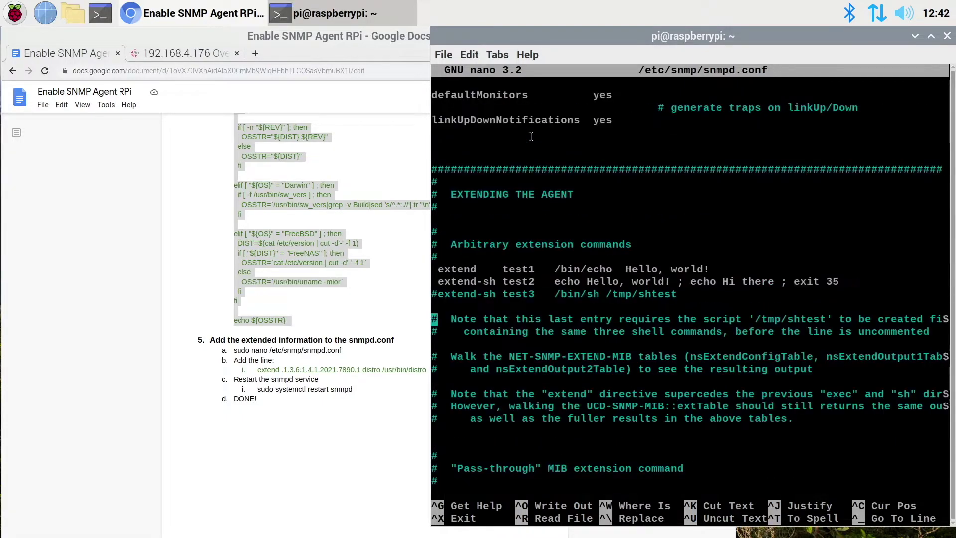
key(Up)
key(Return)
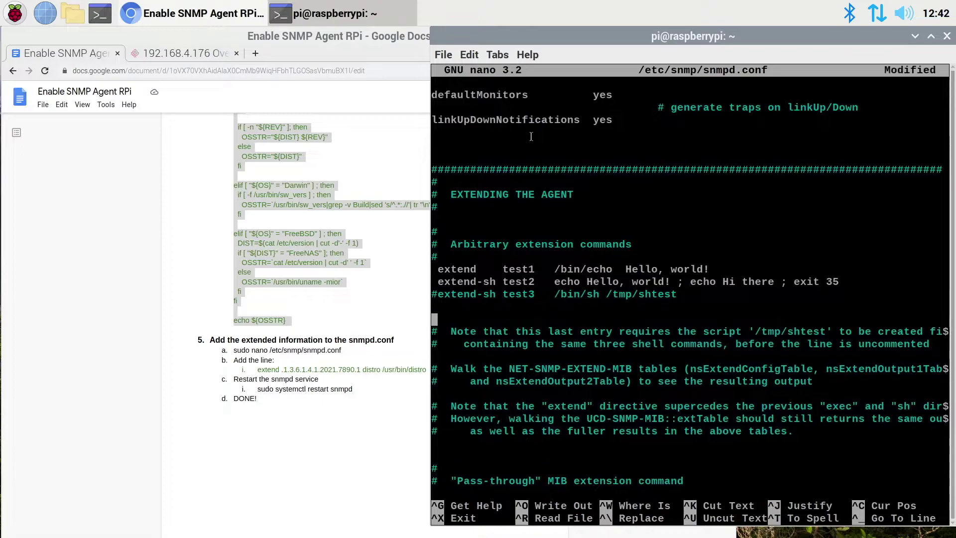
key(Up)
- Copy the line 'extend .1.3.6.1.4.1.2021.7890.1 distro /usr/bin/distro' from the guide
click(259, 369)
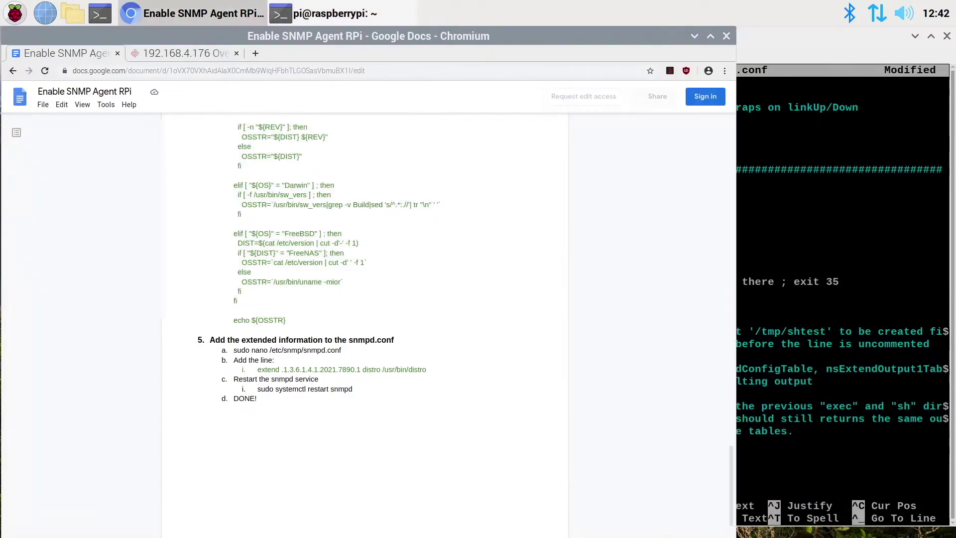
drag(259, 369, 427, 372)
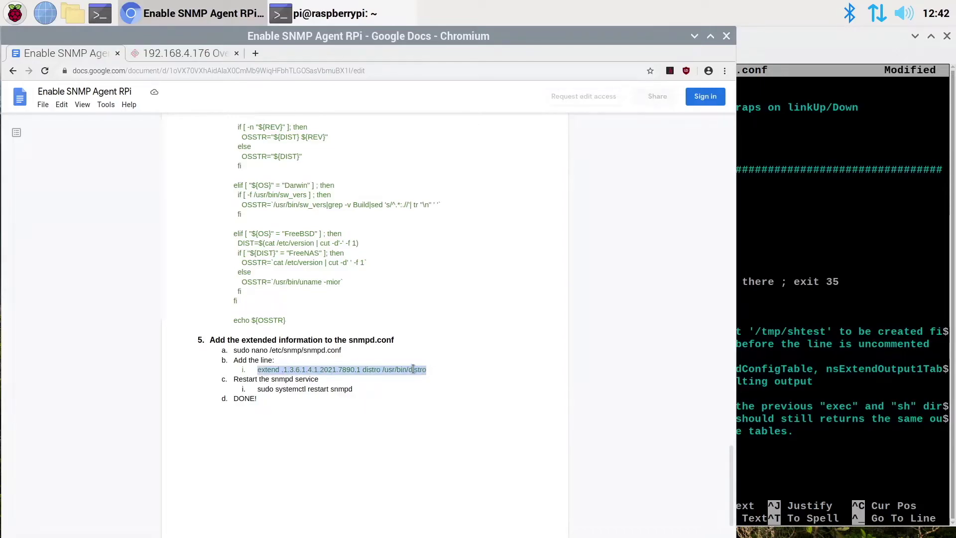
right_click(413, 369)
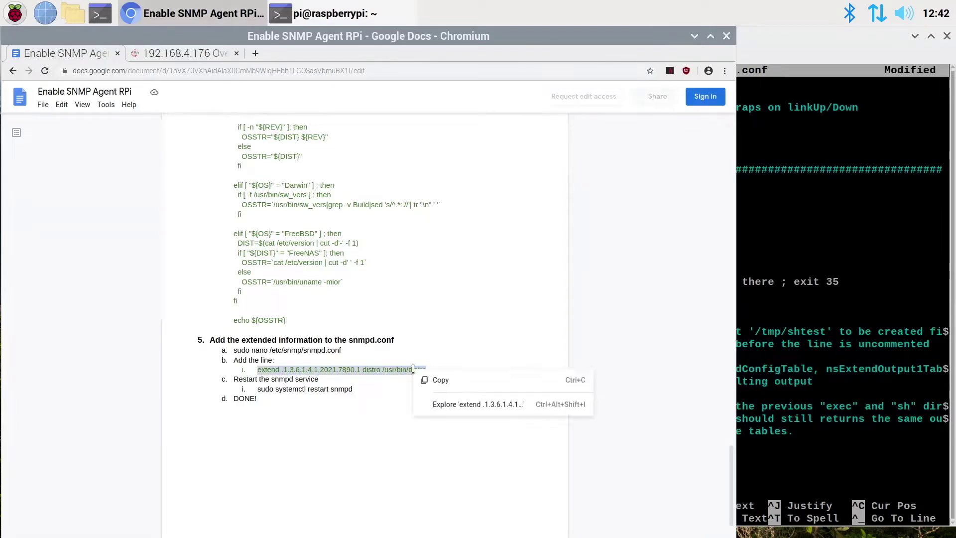
click(435, 380)
- Paste the extend line onto the blank line in snmpd.conf, then save and exit nano
click(812, 34)
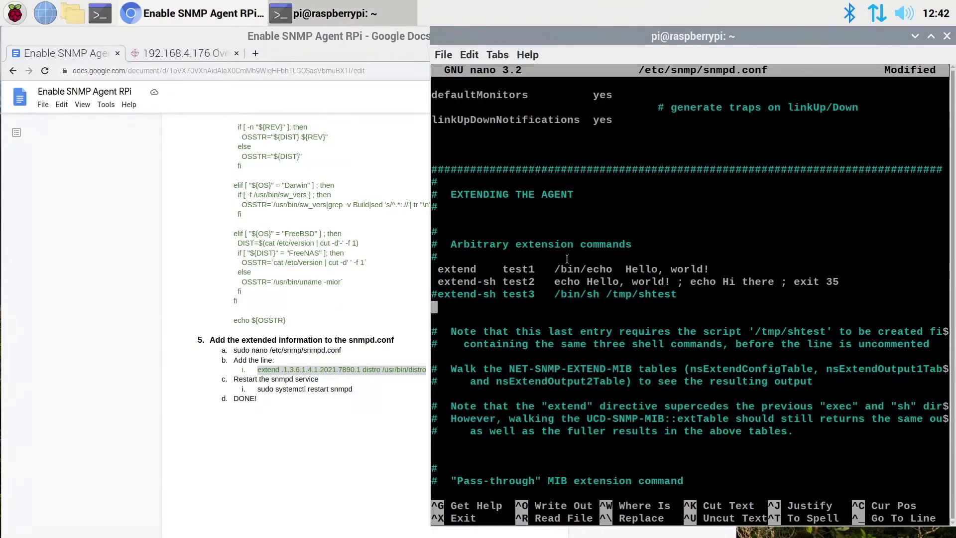
right_click(470, 305)
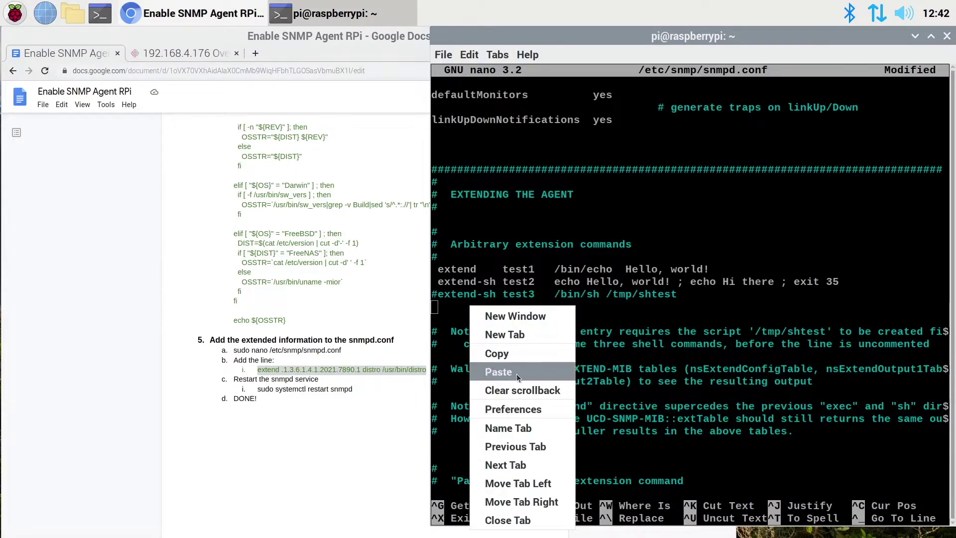
click(499, 372)
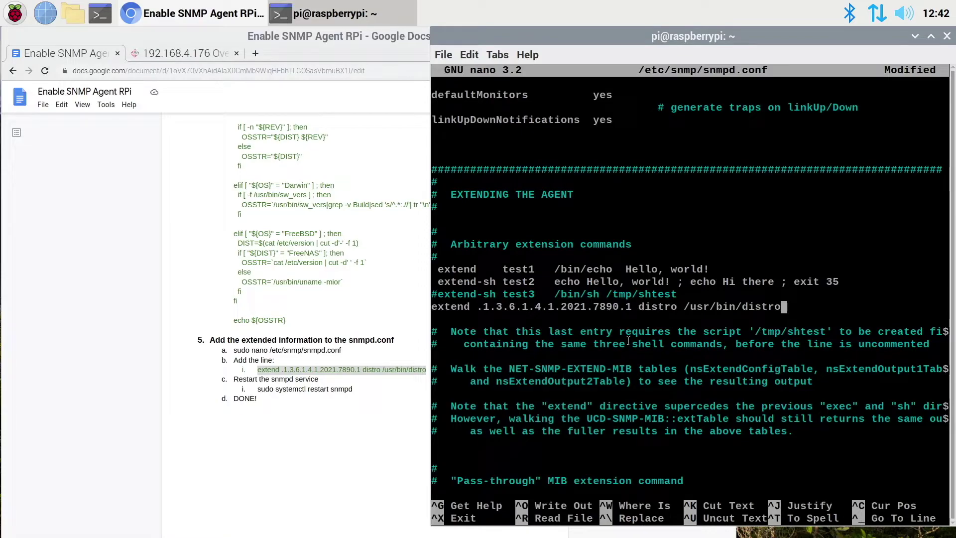
key(ctrl+x)
key(y)
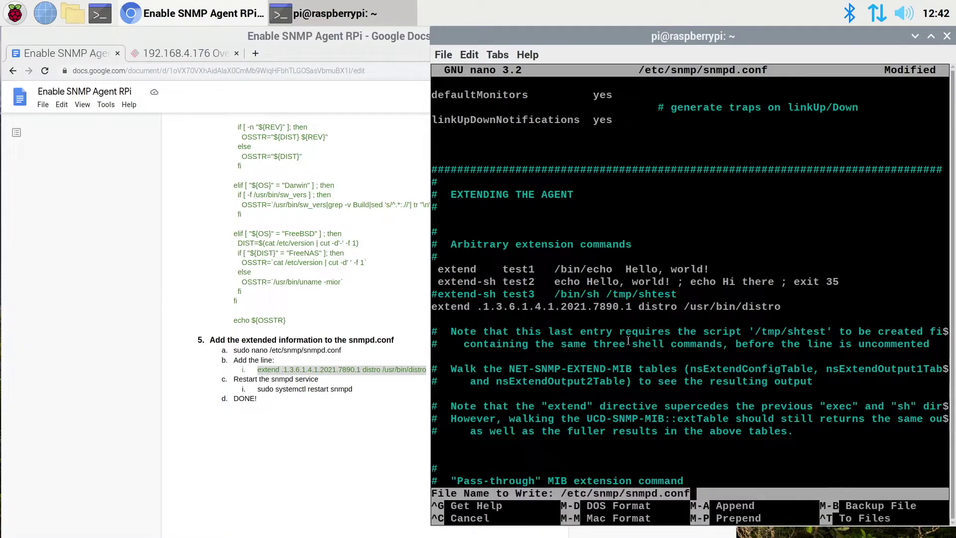
key(Return)
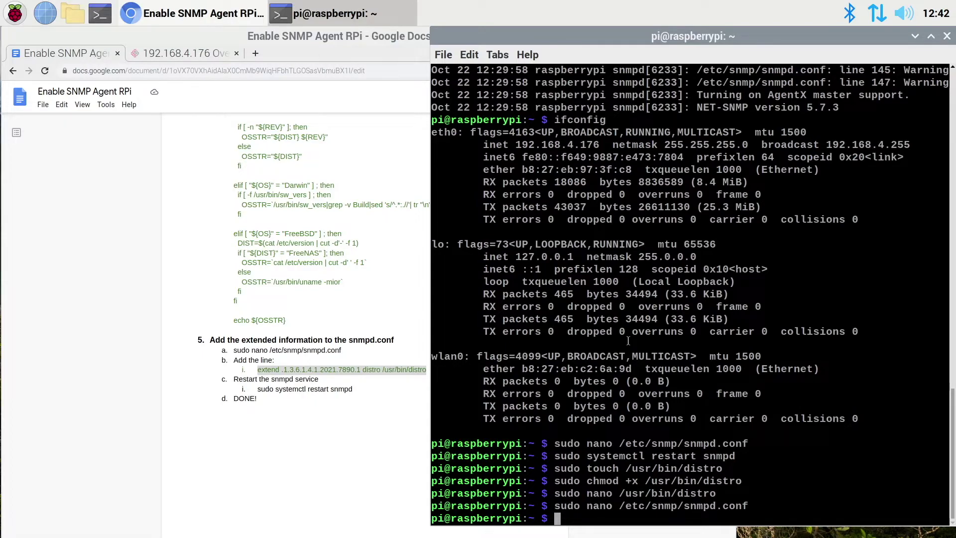
- Type 'sudo systemctl restart snmpd' at the shell prompt, fixing a typo along the way
text(sudo systemctl resta)
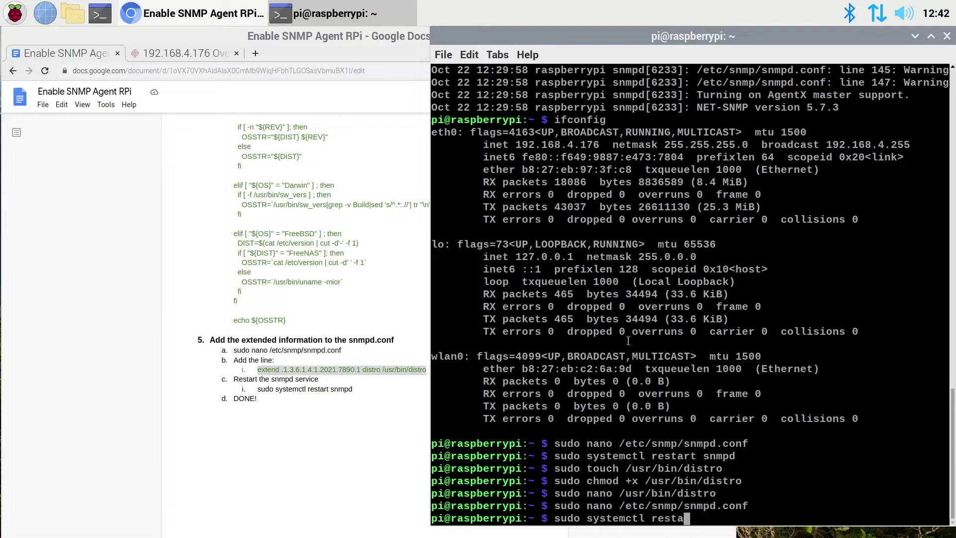
text(rt snmpd)
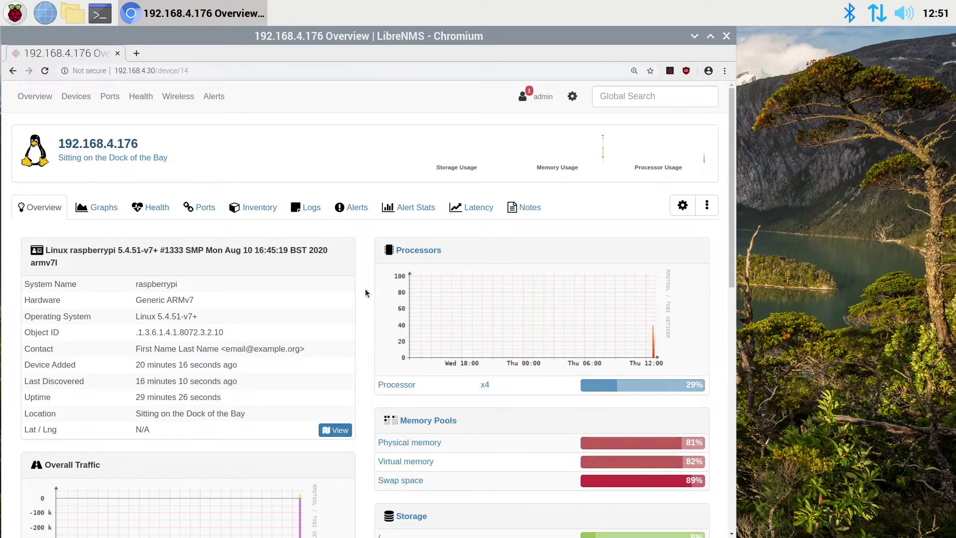
- Request rediscovery of device 192.168.4.176 from its LibreNMS settings page
click(682, 207)
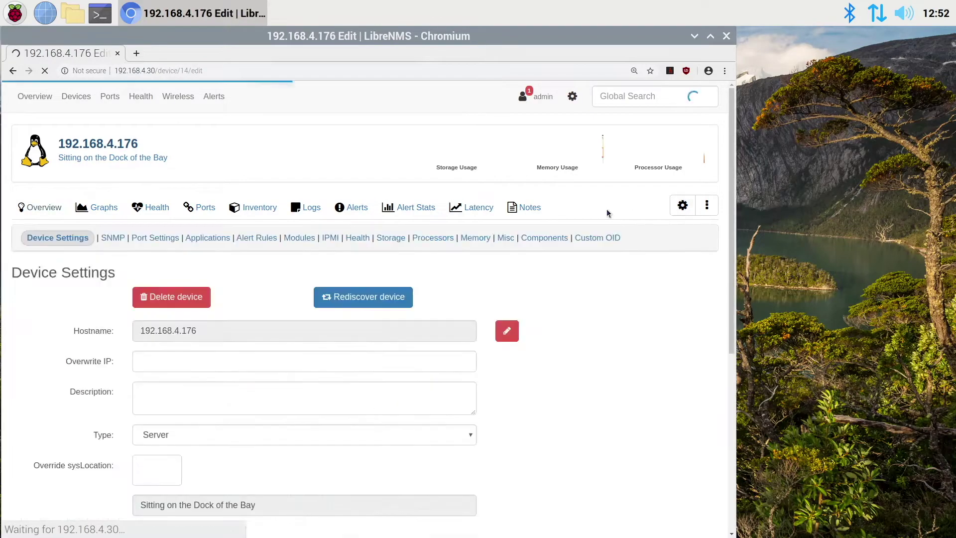
click(393, 297)
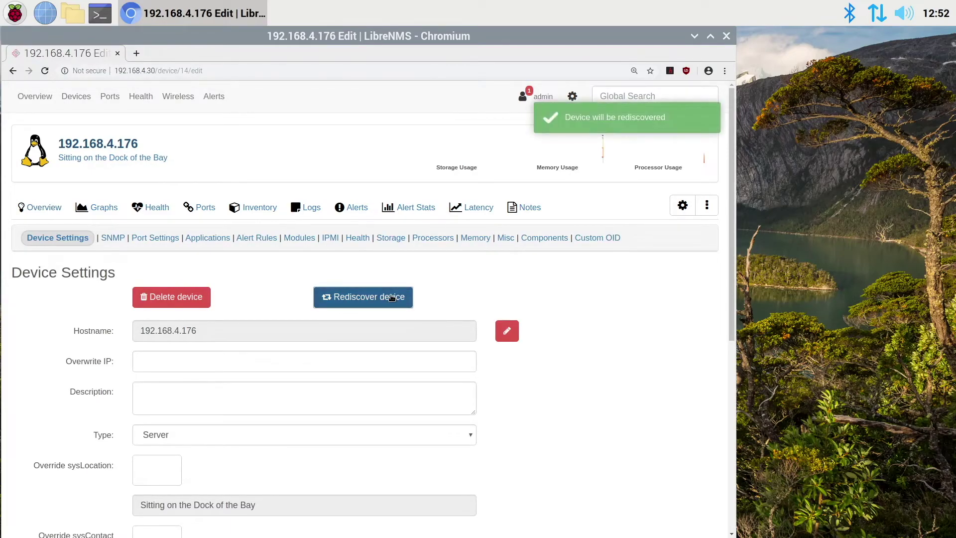